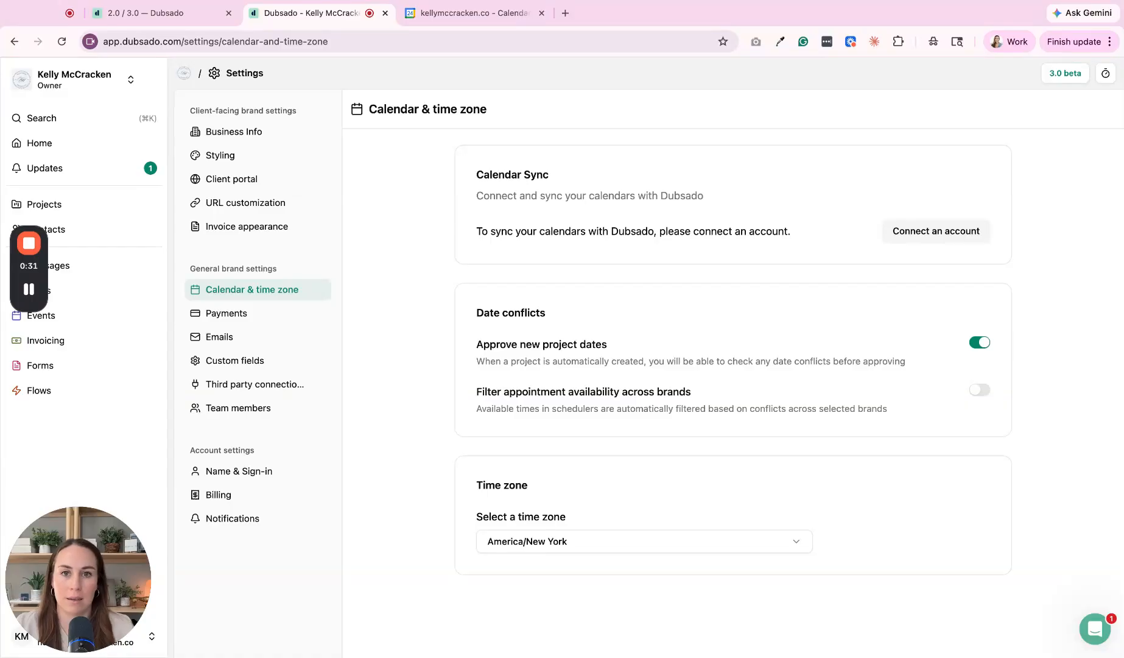
Step: Open Google Calendar's Settings page, which shows the Eastern Time - New York time zone
left_click(452, 20)
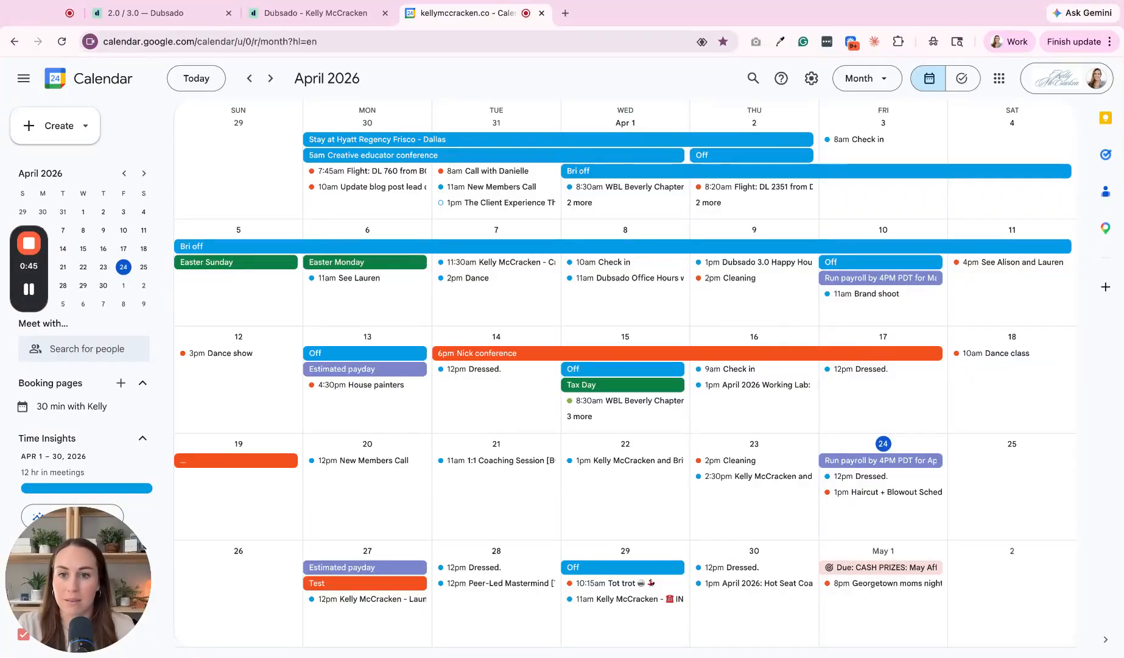
scroll(190, 363, "down", 2)
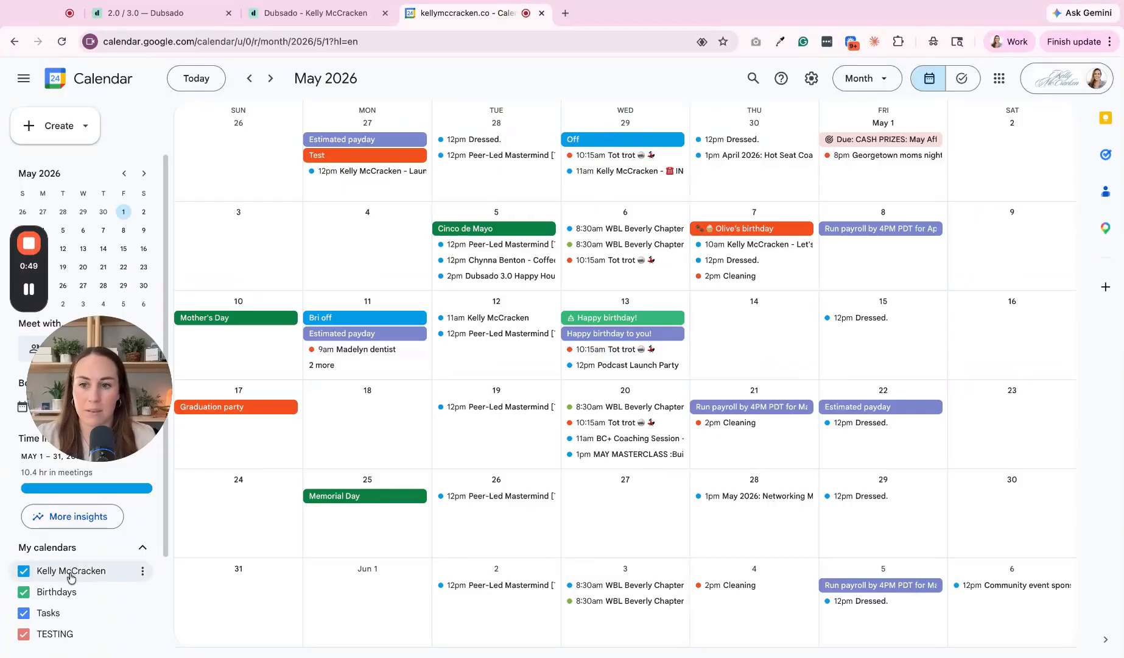
scroll(89, 584, "down", 2)
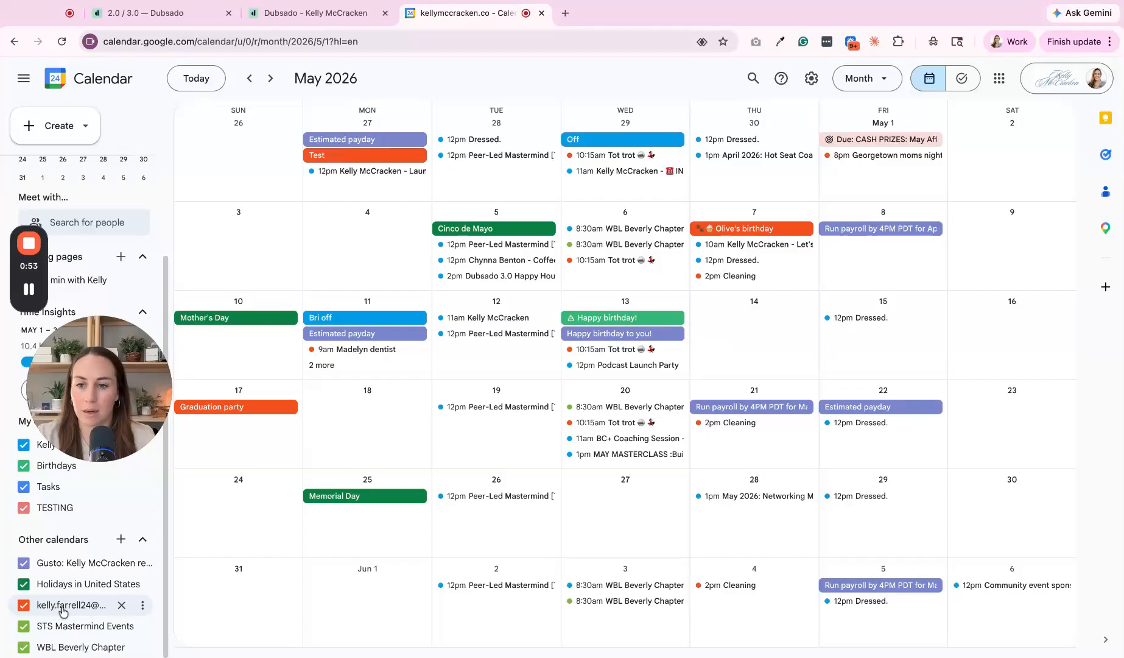
left_click(811, 81)
left_click(821, 111)
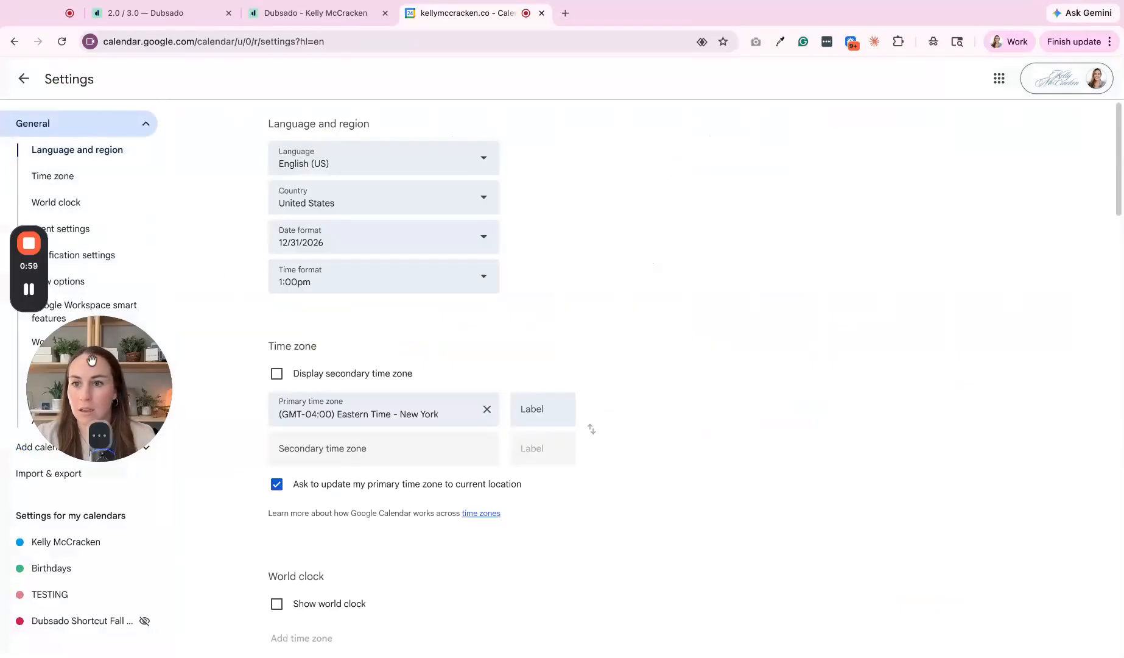
left_click(46, 448)
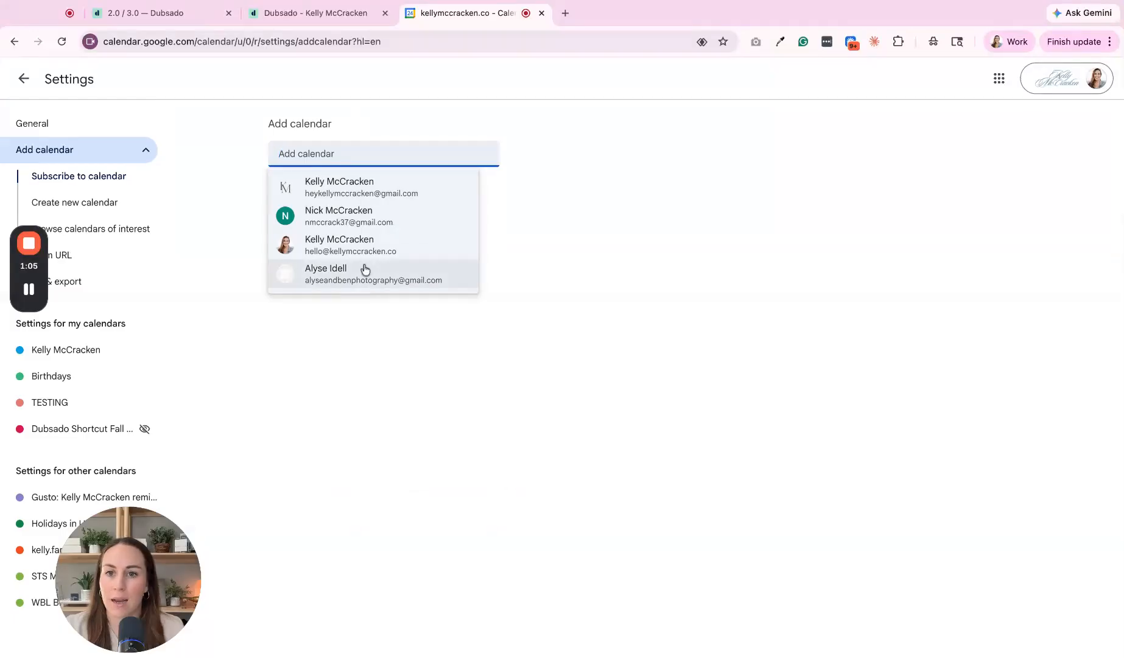
left_click(589, 360)
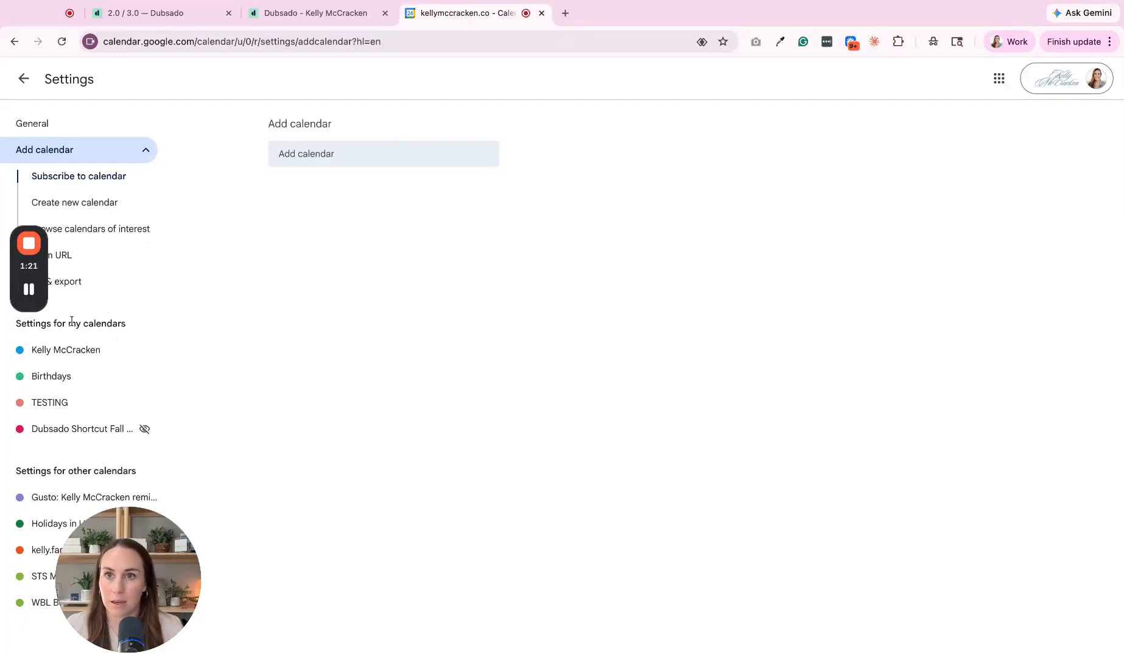
left_click(297, 18)
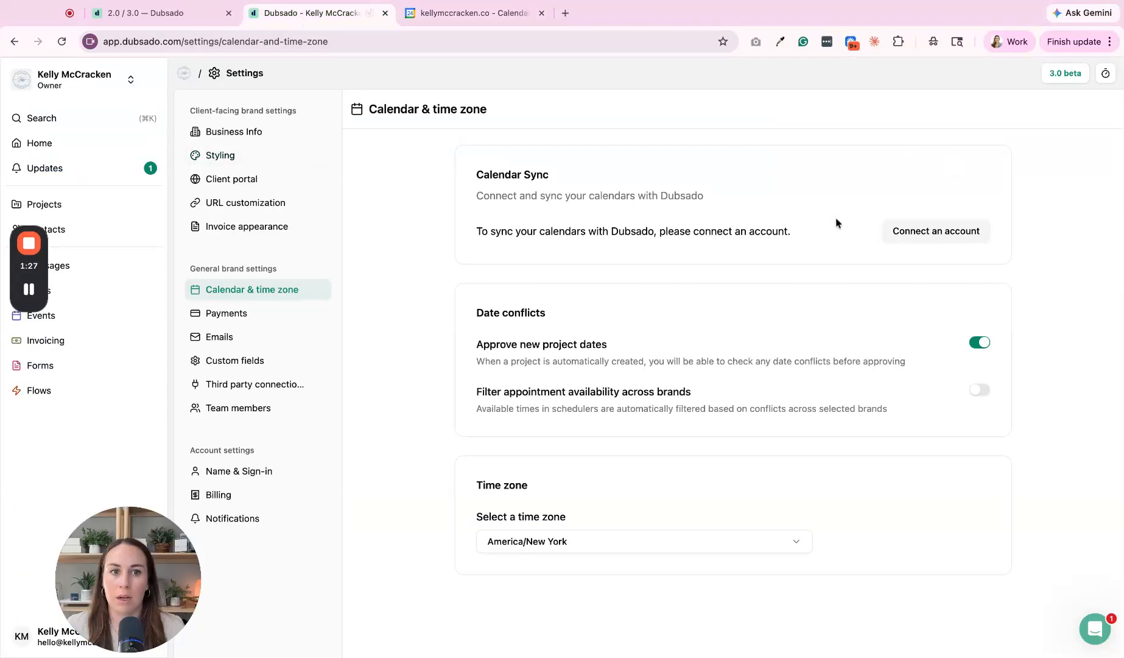
Step: Connect a Google calendar account in Dubsado, accepting Cronofy's terms before linking
left_click(907, 238)
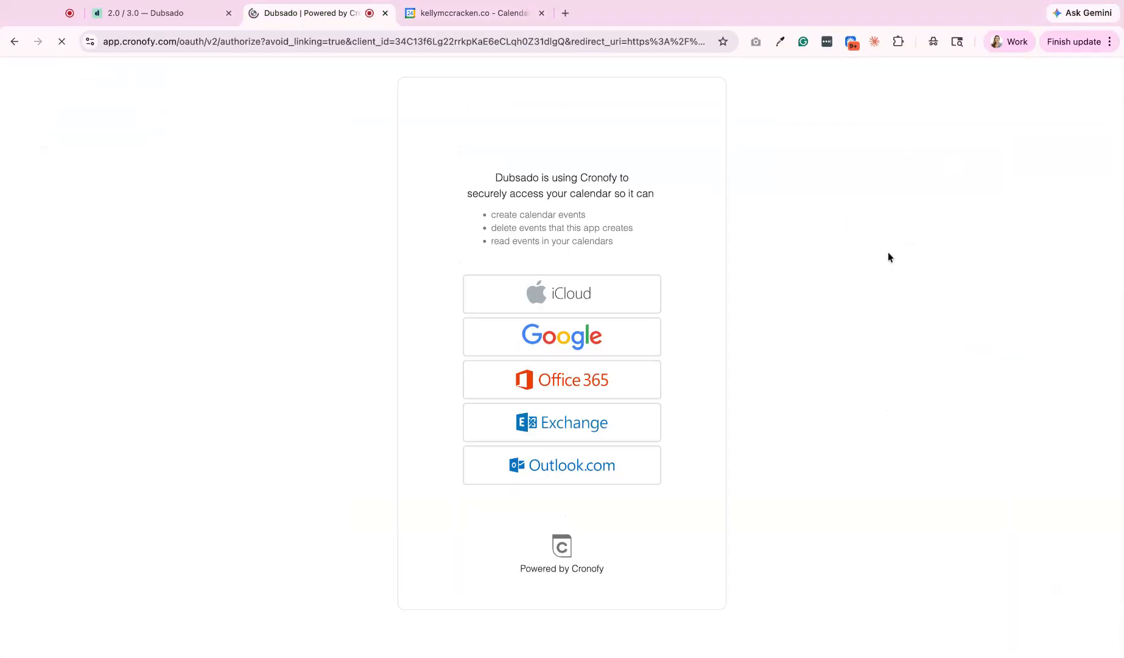
left_click(543, 341)
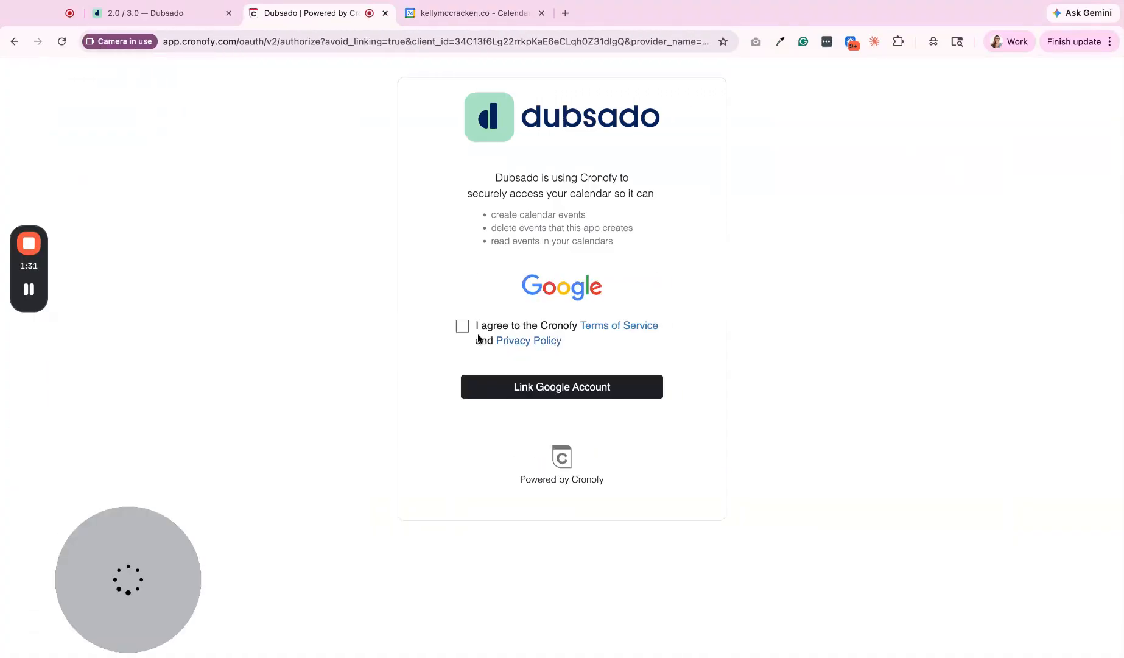
left_click(462, 327)
left_click(561, 387)
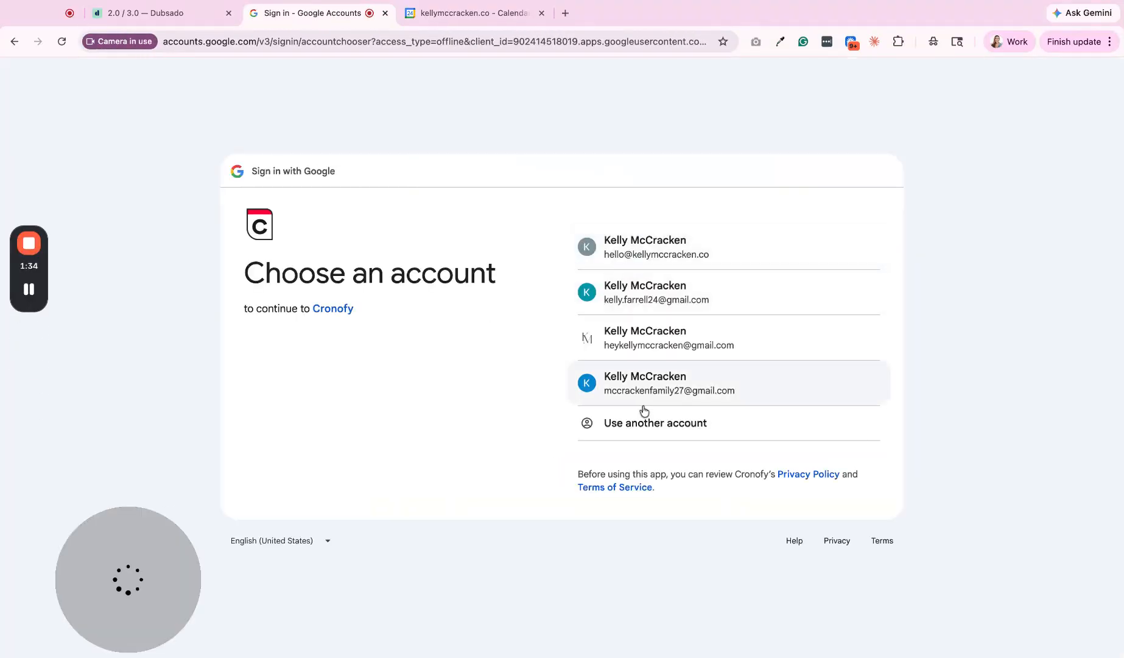
left_click(664, 255)
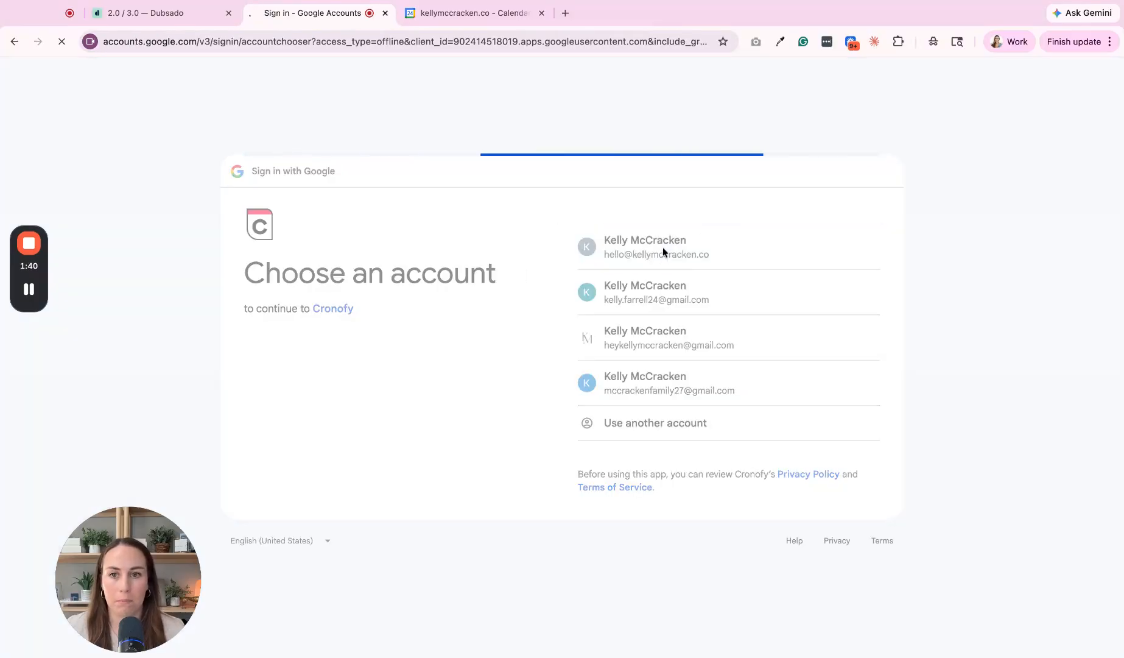
left_click(787, 436)
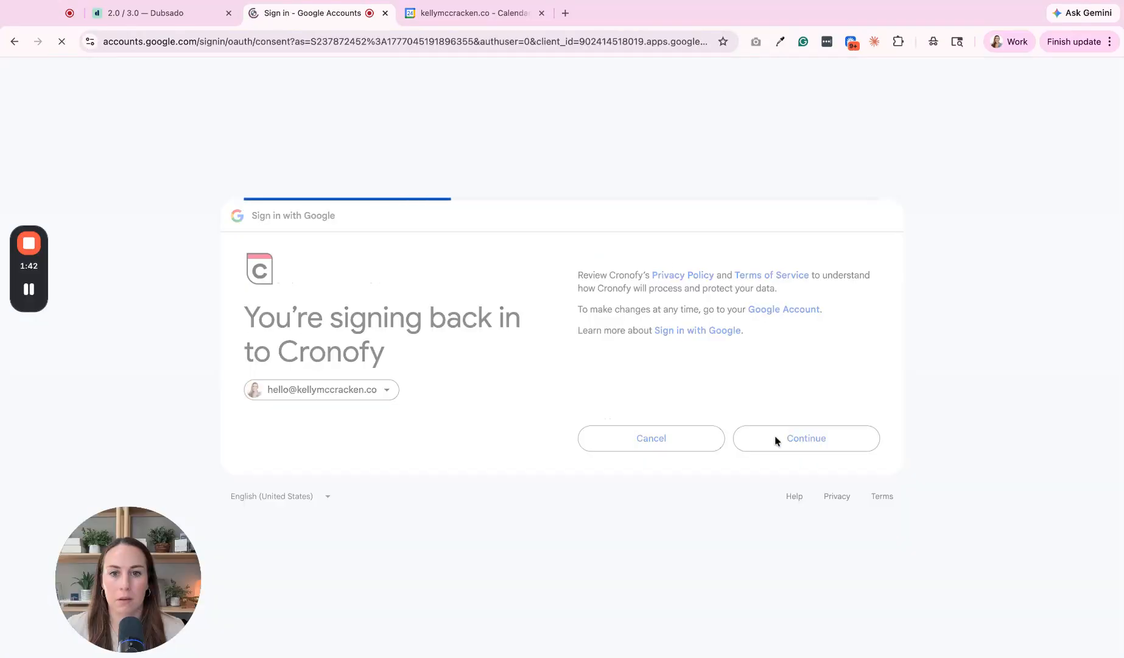
left_click(818, 464)
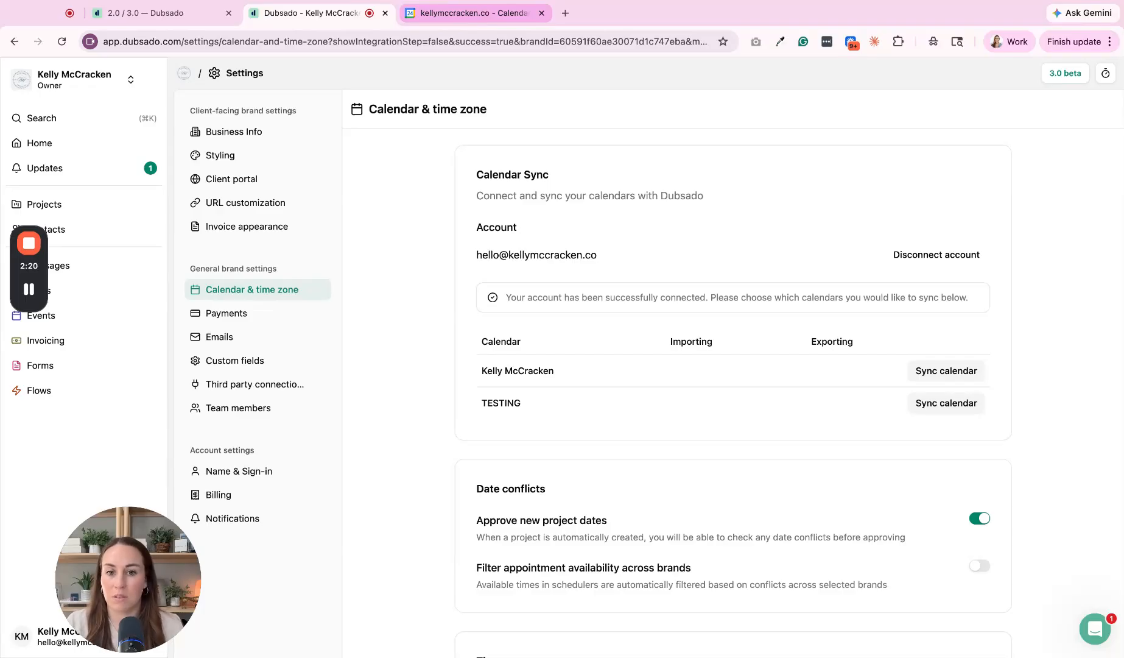
Step: Enable exporting alongside importing for the main calendar and save its sync settings
left_click(959, 381)
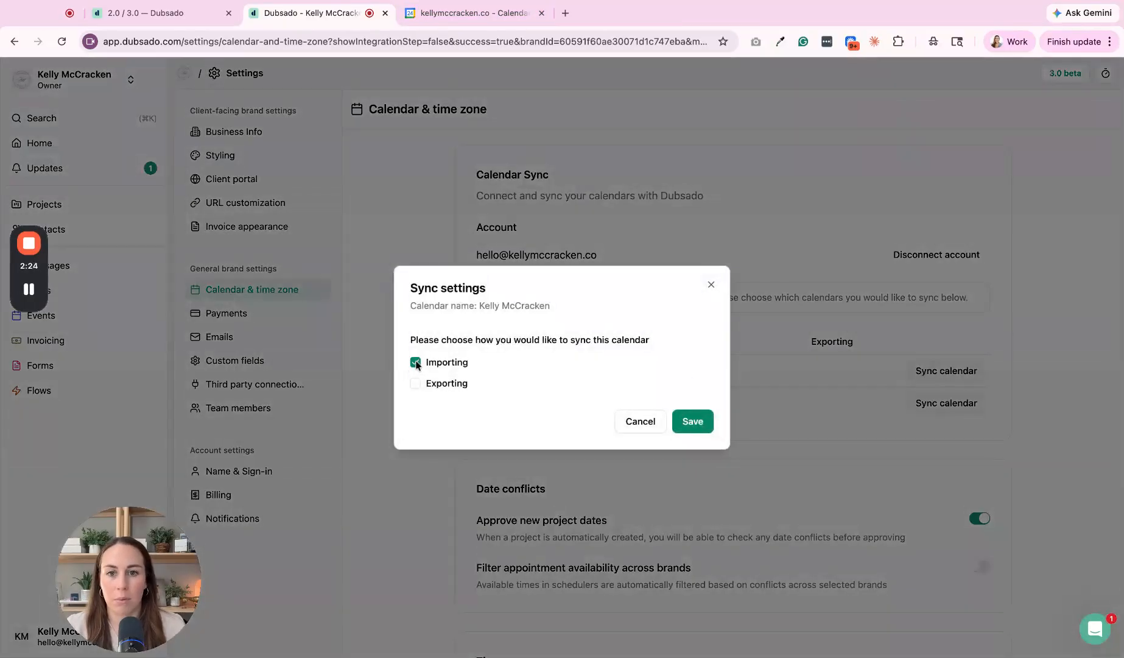
left_click(416, 383)
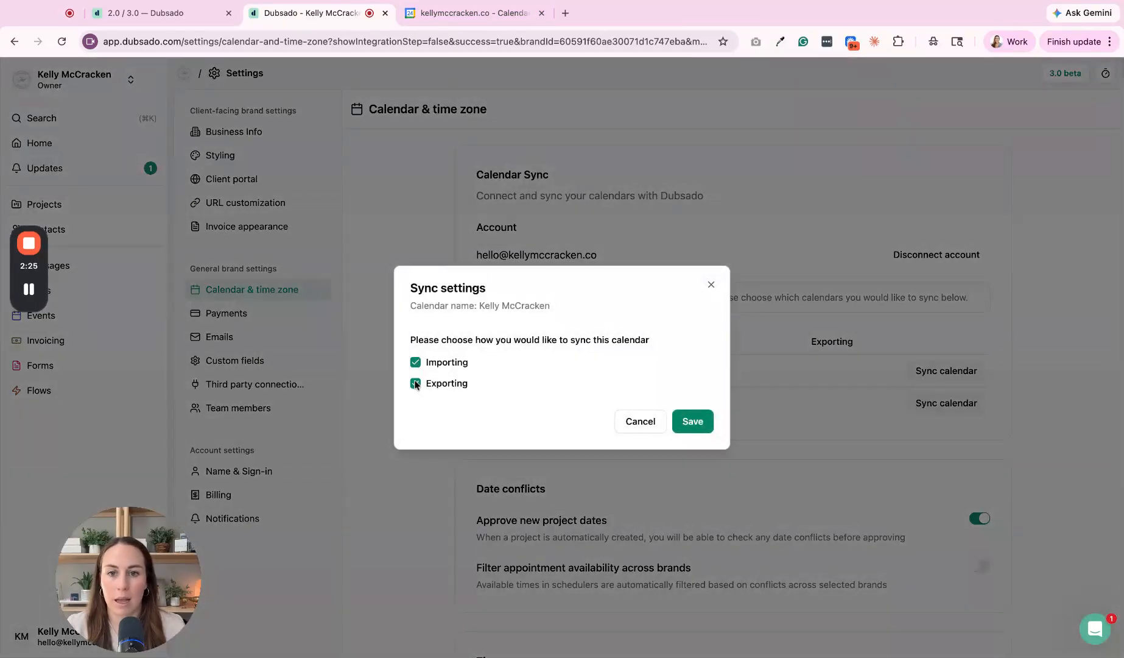
left_click(687, 421)
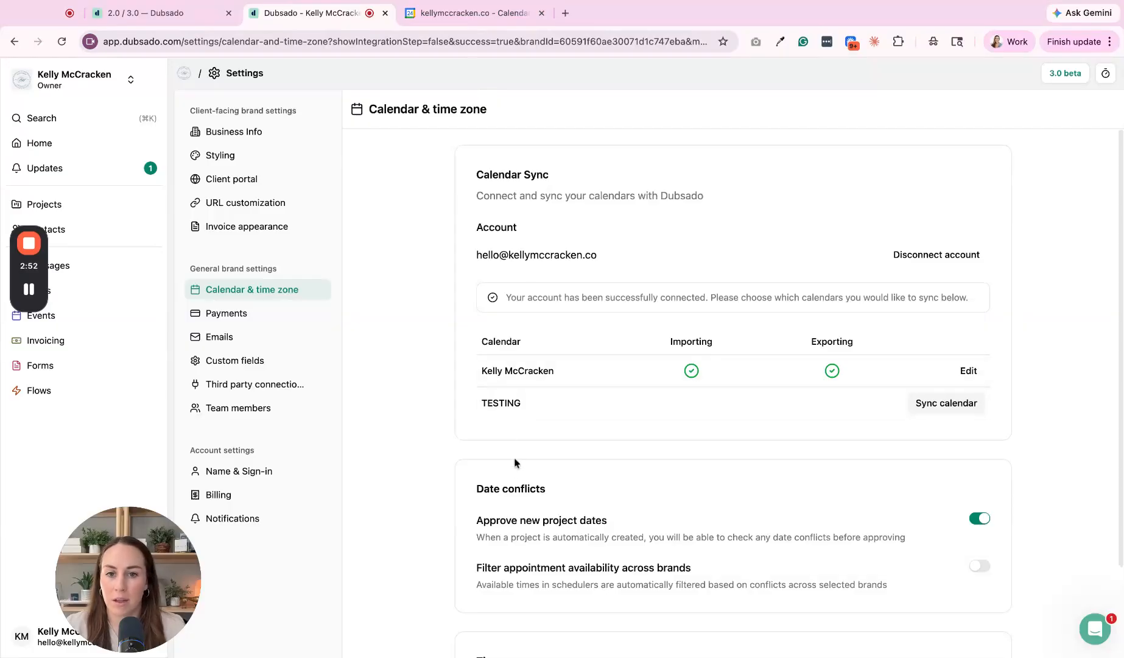
Step: Set the TESTING calendar's sync to Importing only and save
left_click(972, 403)
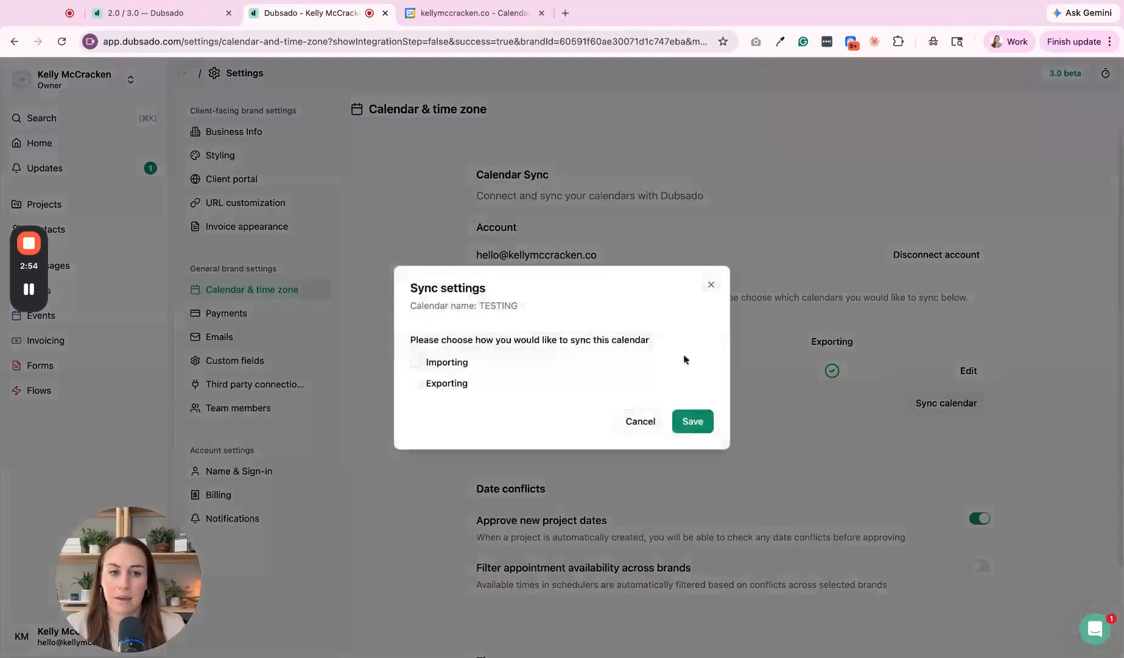
left_click(416, 362)
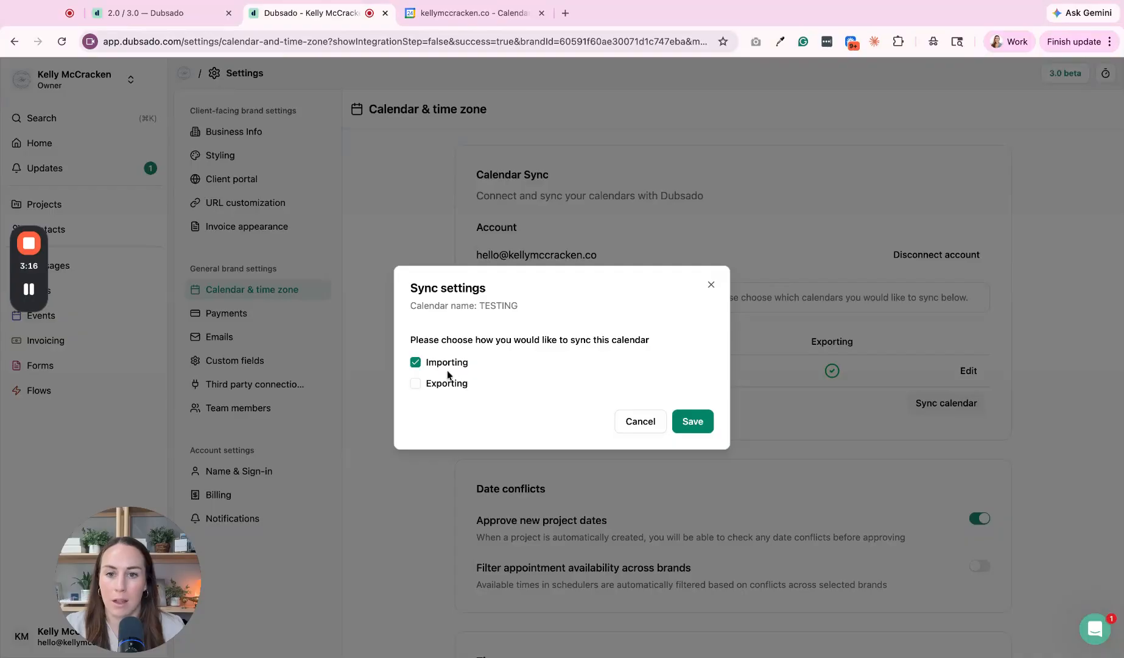
left_click(693, 420)
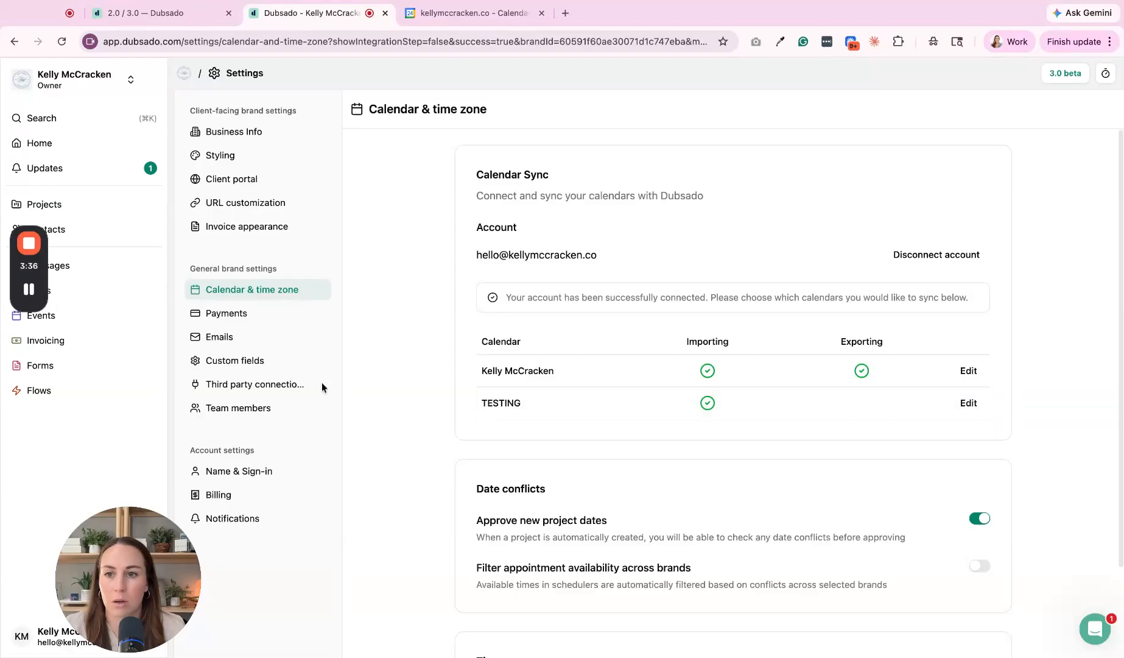
Step: Copy the Google Meet Discovery Call's public link from Scheduler Templates and open its booking page
left_click(103, 321)
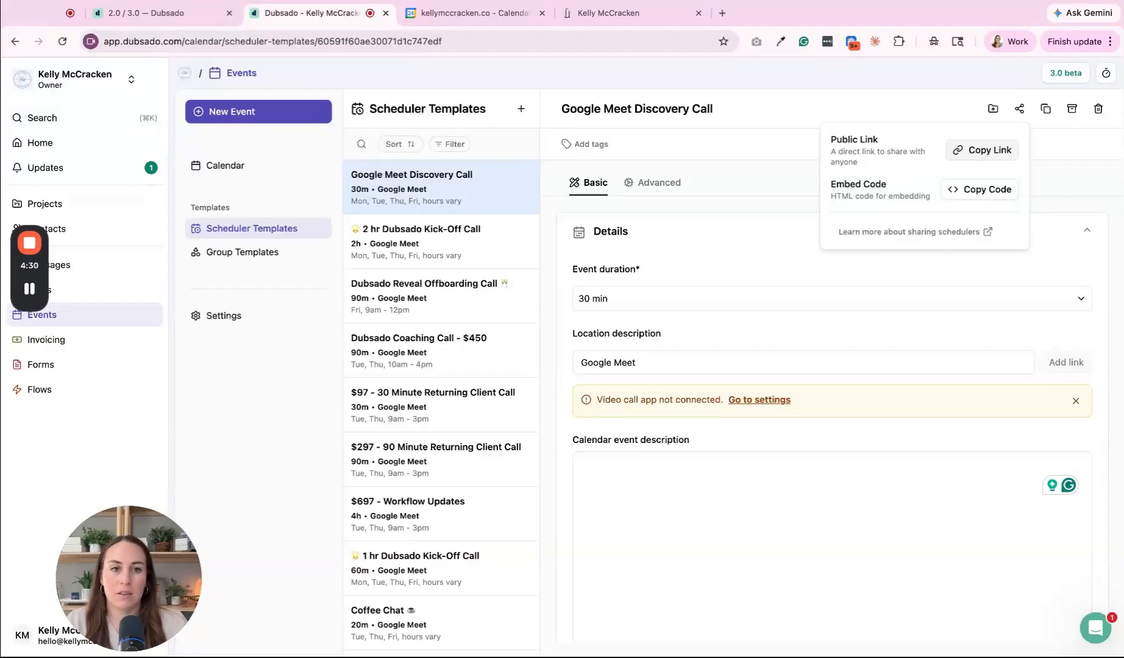
left_click(983, 150)
left_click(636, 13)
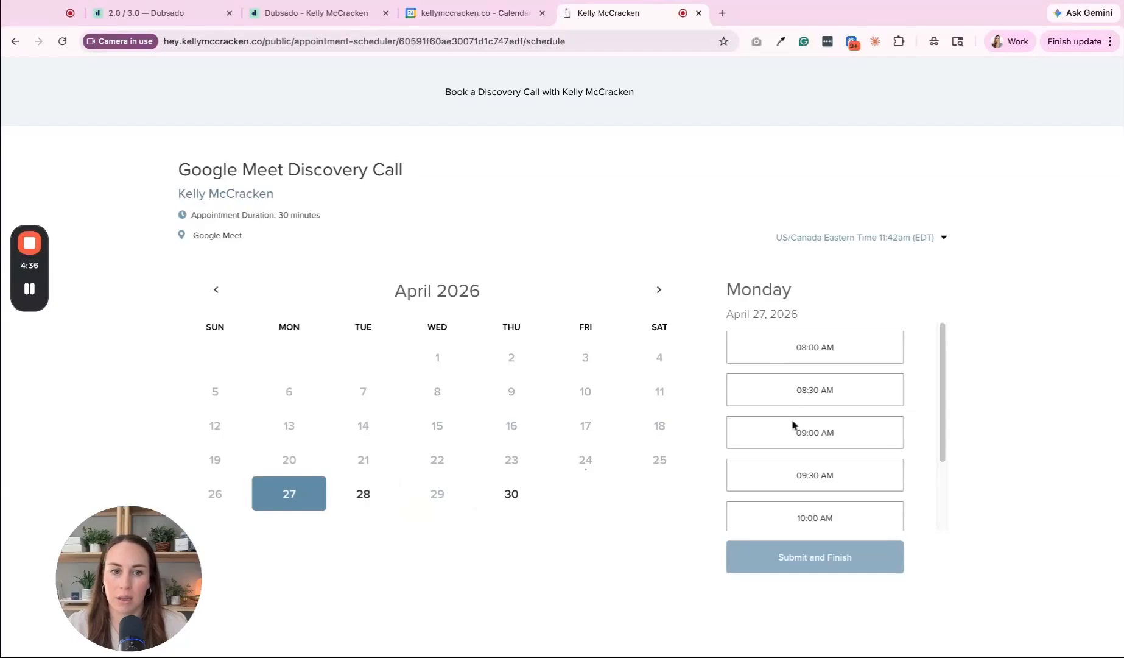
Step: Review the booking page's times, then start a new Google Calendar event draft
scroll(795, 425, "down", 3)
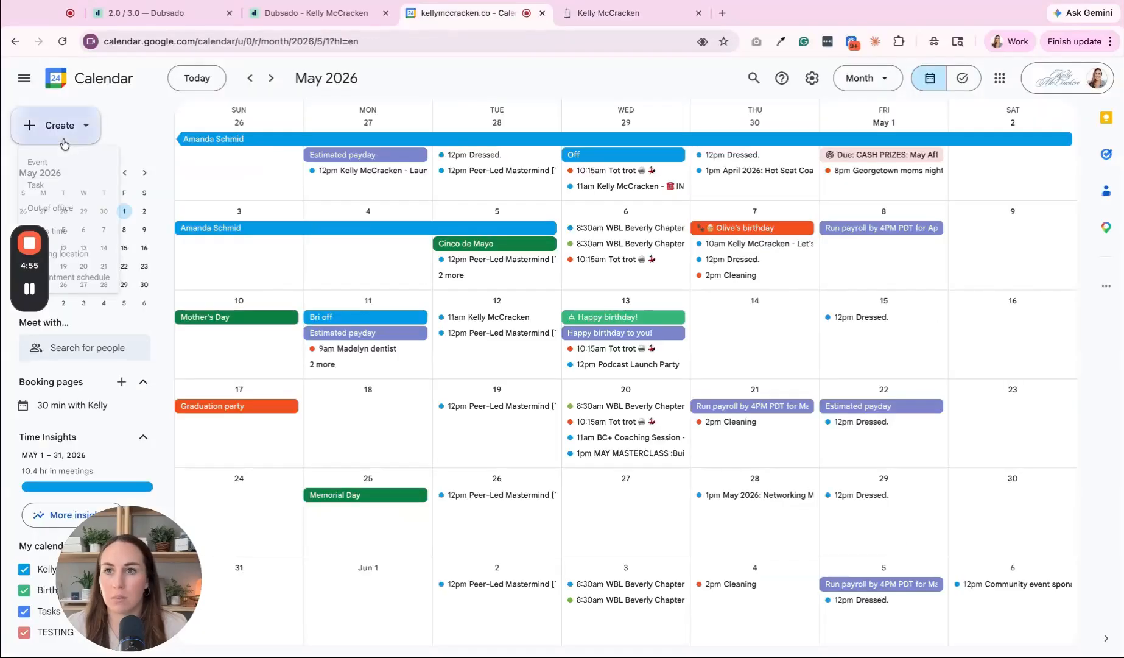
left_click(59, 125)
left_click(45, 164)
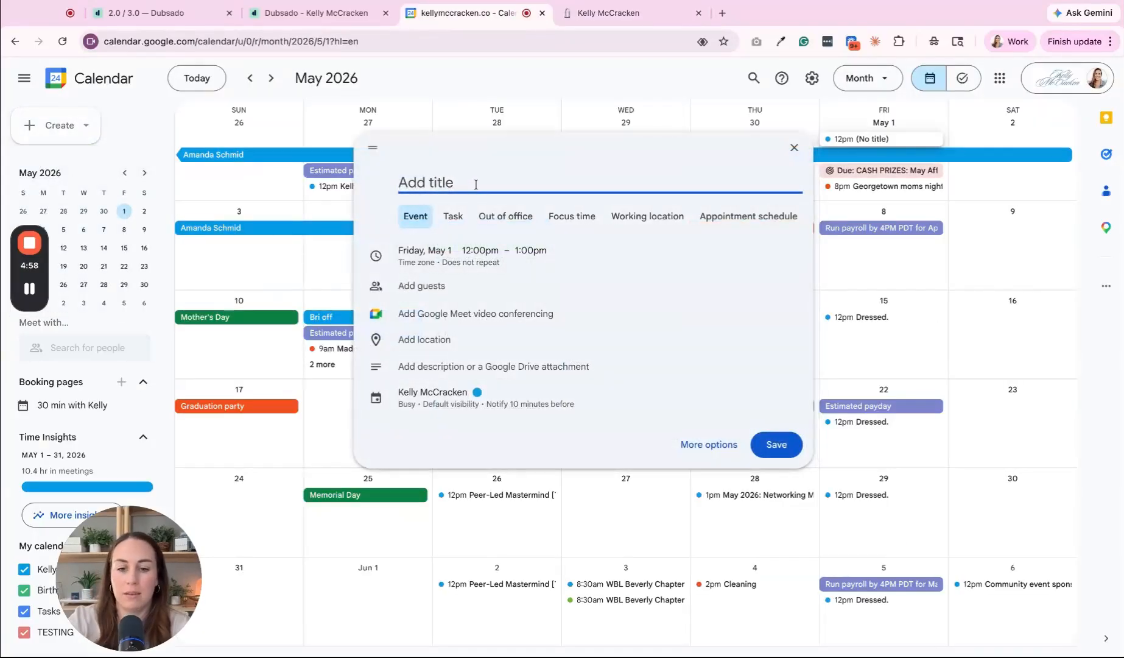
Step: Title the event TESTING and make it all-day on April 27
type("TESTING")
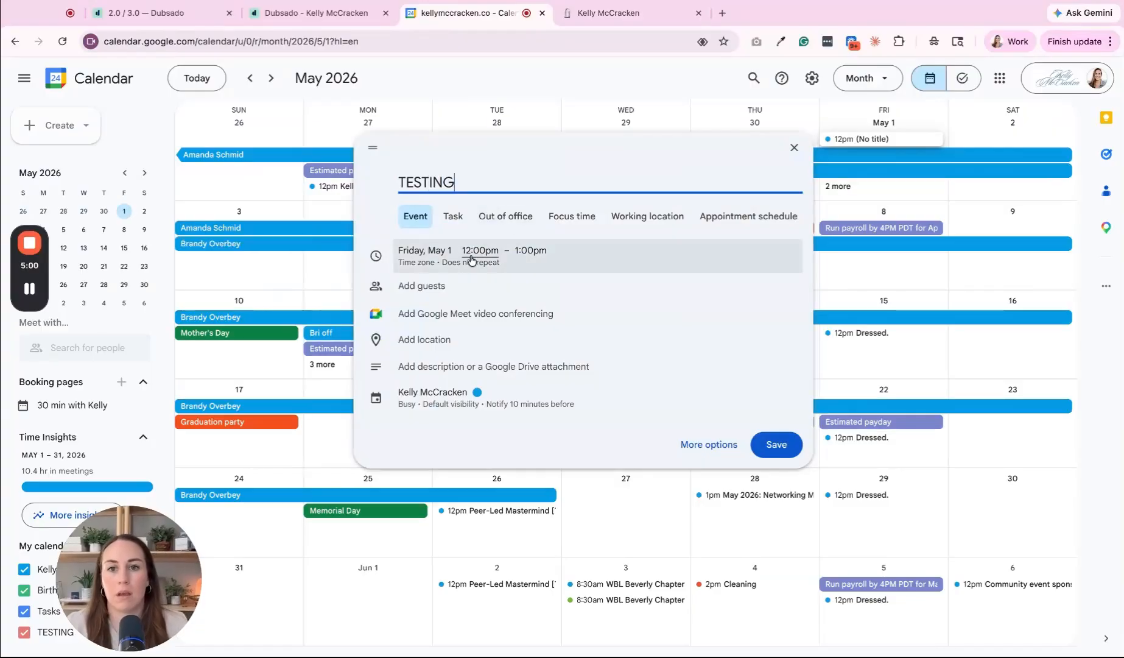
left_click(471, 261)
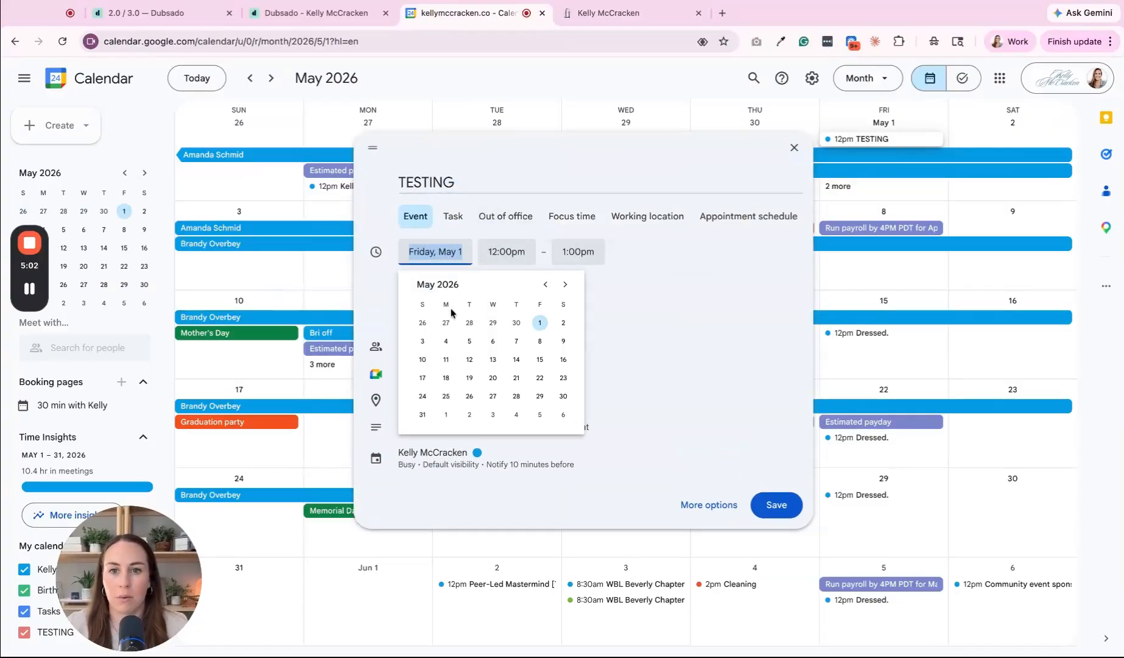
left_click(447, 322)
left_click(585, 256)
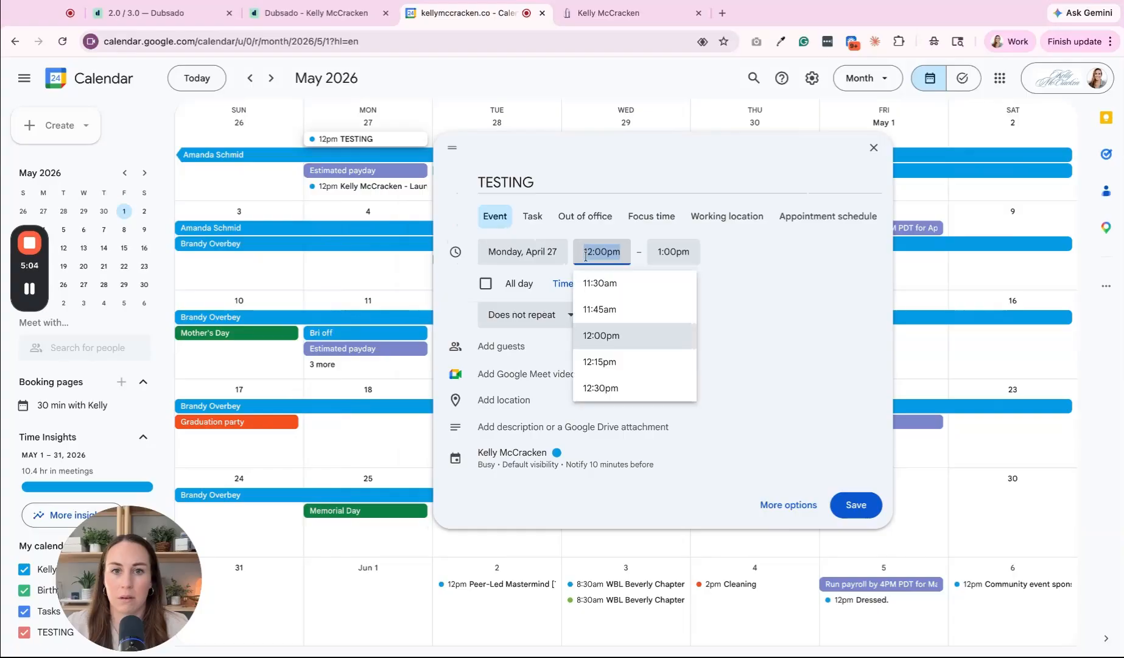
left_click(486, 284)
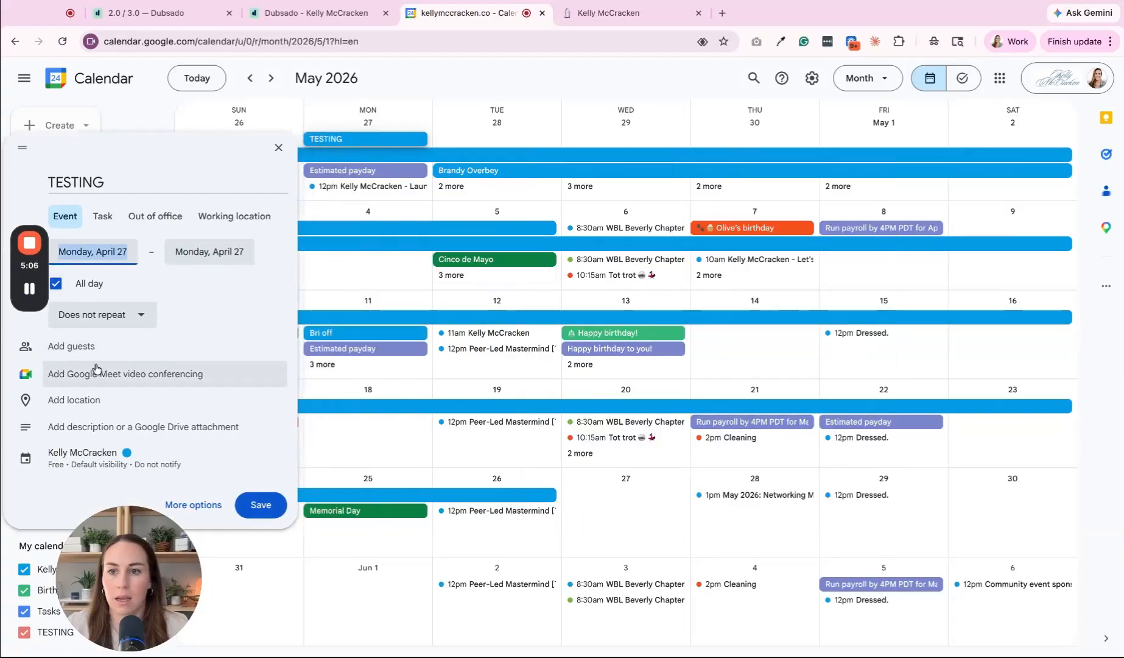
Step: Keep the TESTING event on the main calendar, mark it Busy, and save it
left_click(99, 466)
left_click(97, 462)
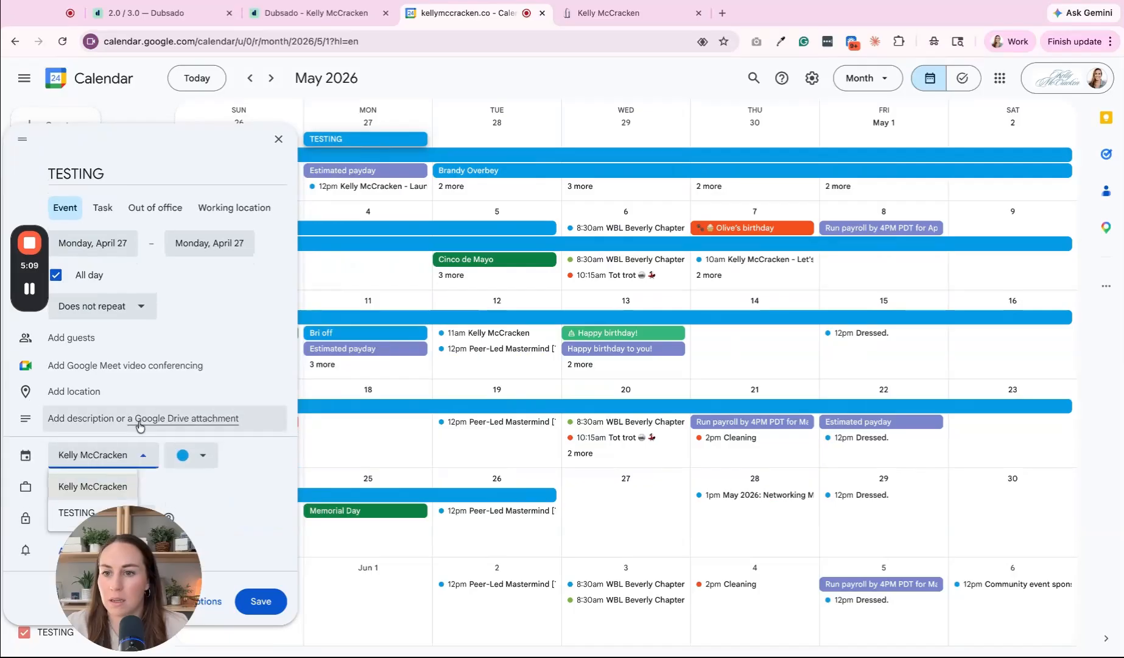
left_click(85, 486)
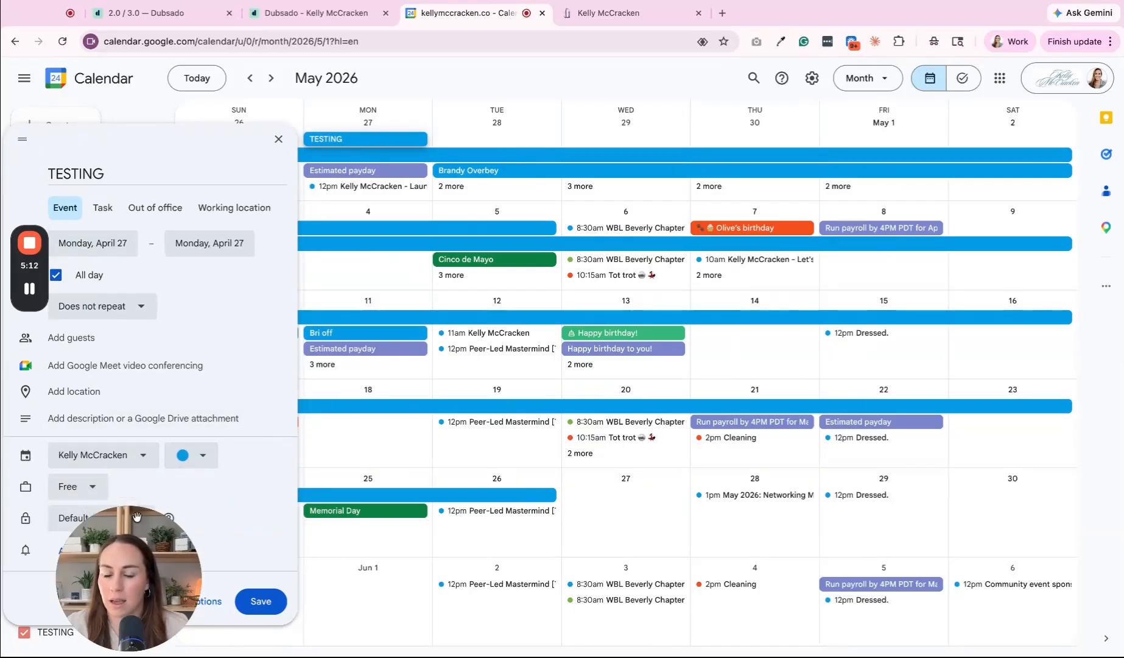
left_click(76, 486)
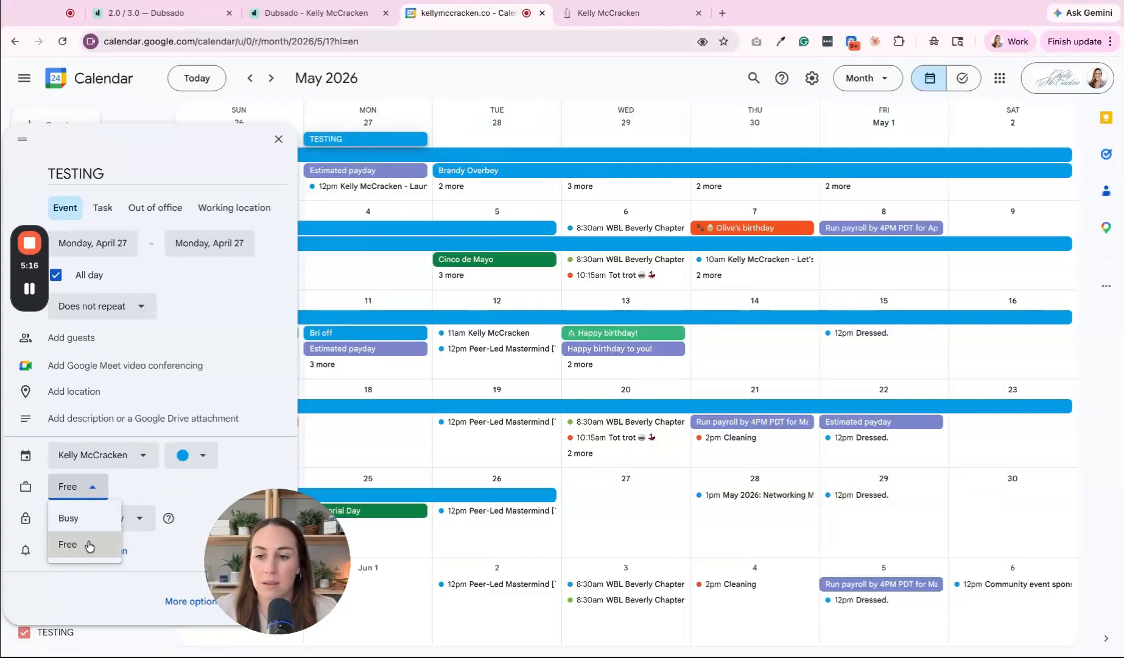
left_click(69, 519)
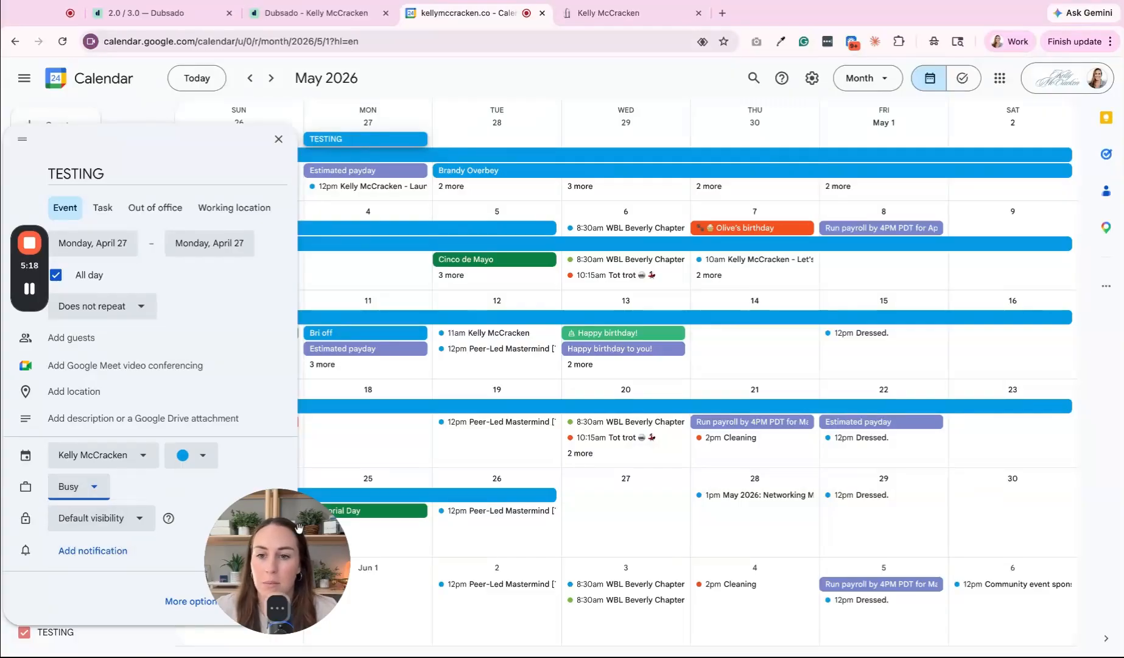
left_click(258, 600)
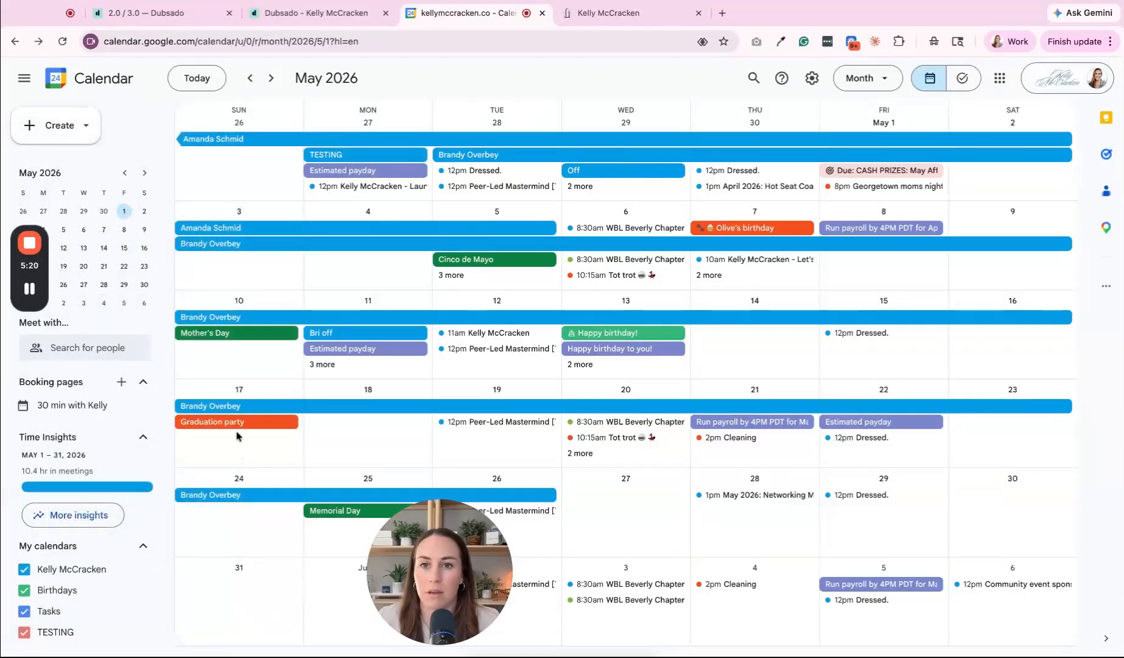
left_click(633, 13)
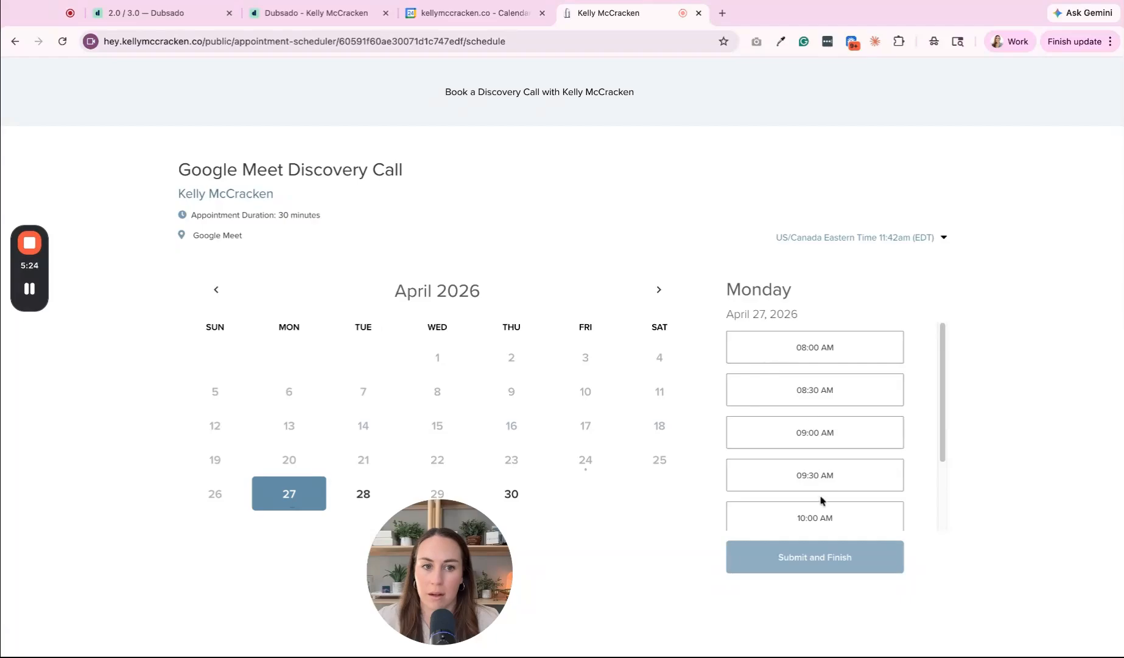
Step: Reload the Discovery Call booking page twice so April 27 drops out and April 28 offers 9:00 AM
scroll(820, 481, "down", 3)
scroll(820, 472, "up", 3)
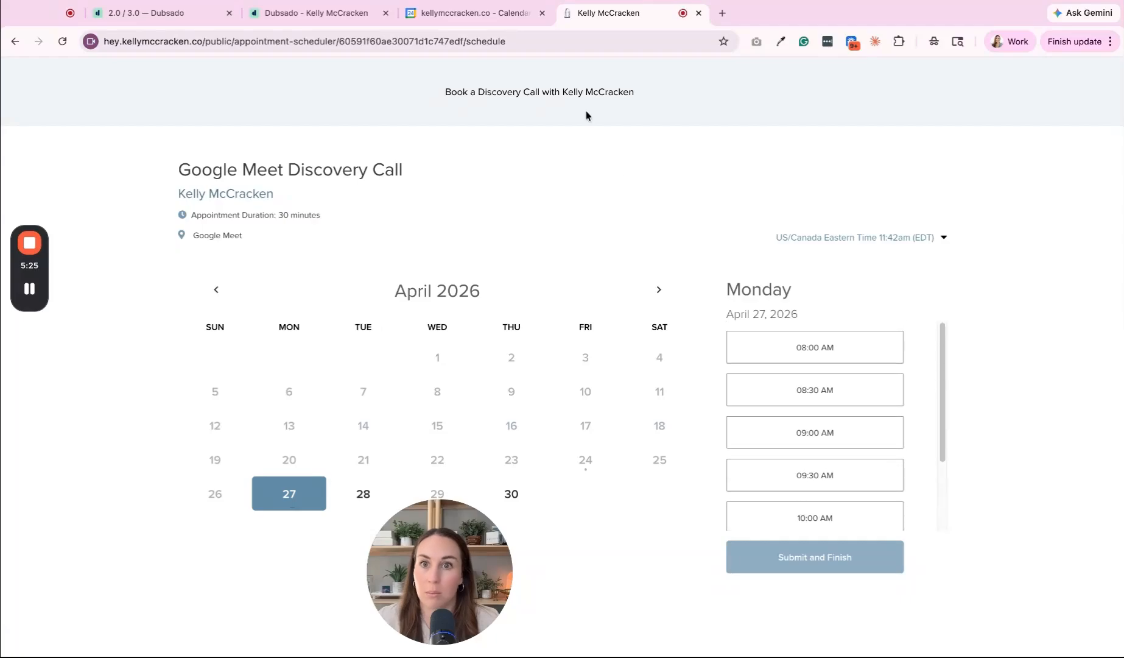
left_click(457, 41)
key("Return")
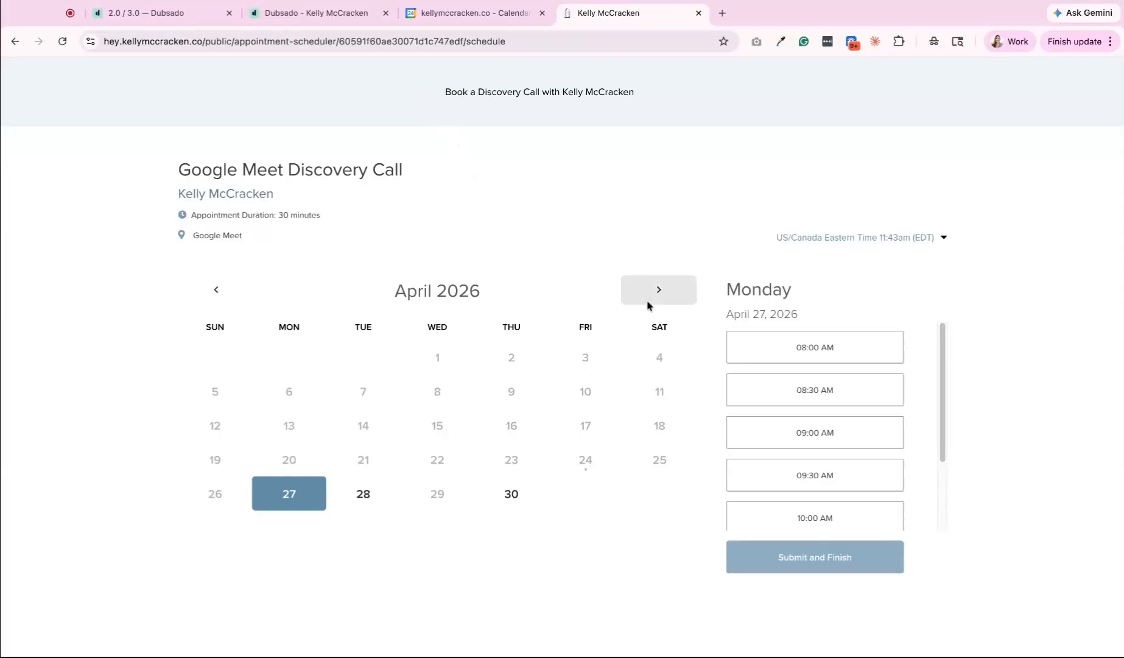
left_click(472, 42)
key("Return")
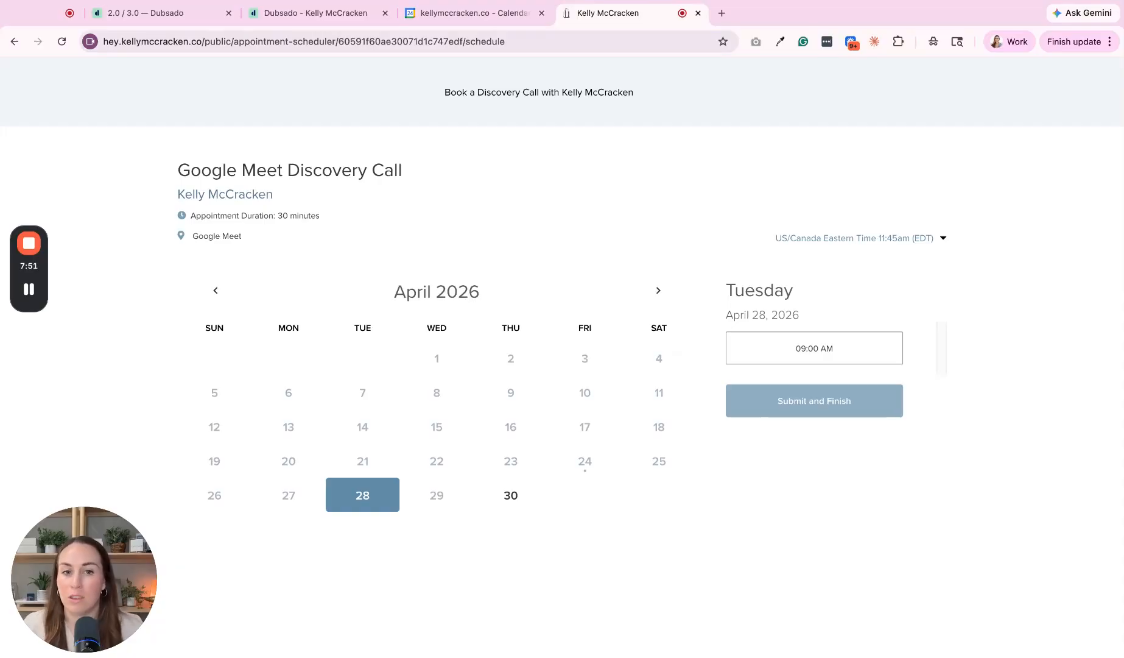
Step: Return to Dubsado and open the Third party connections settings page
left_click(354, 20)
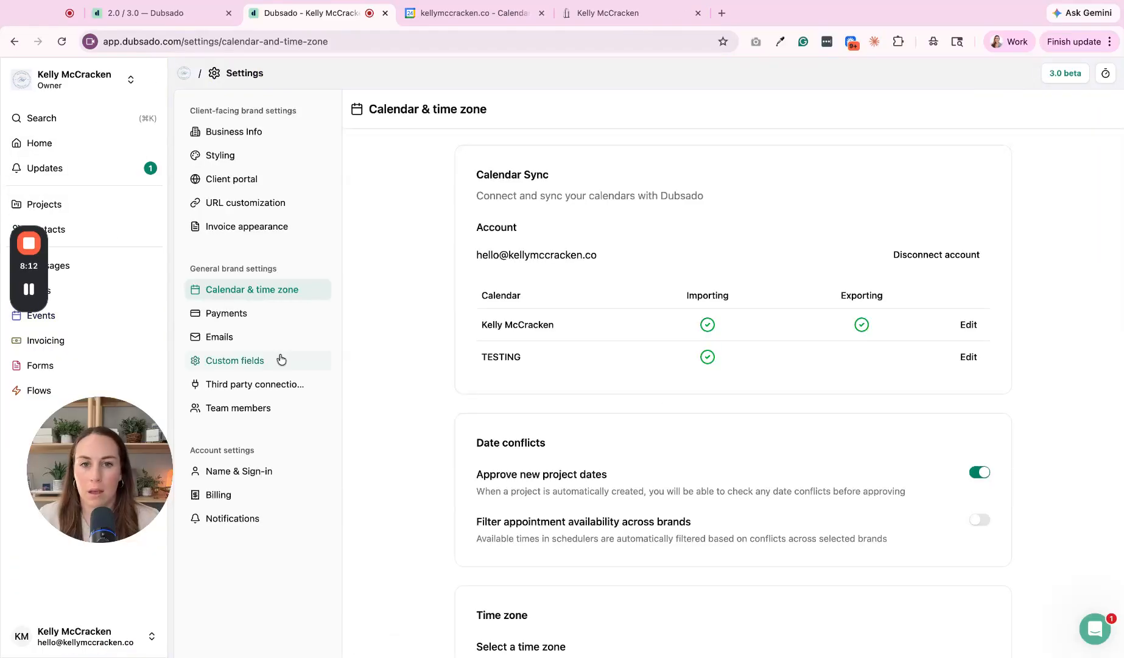
left_click(223, 386)
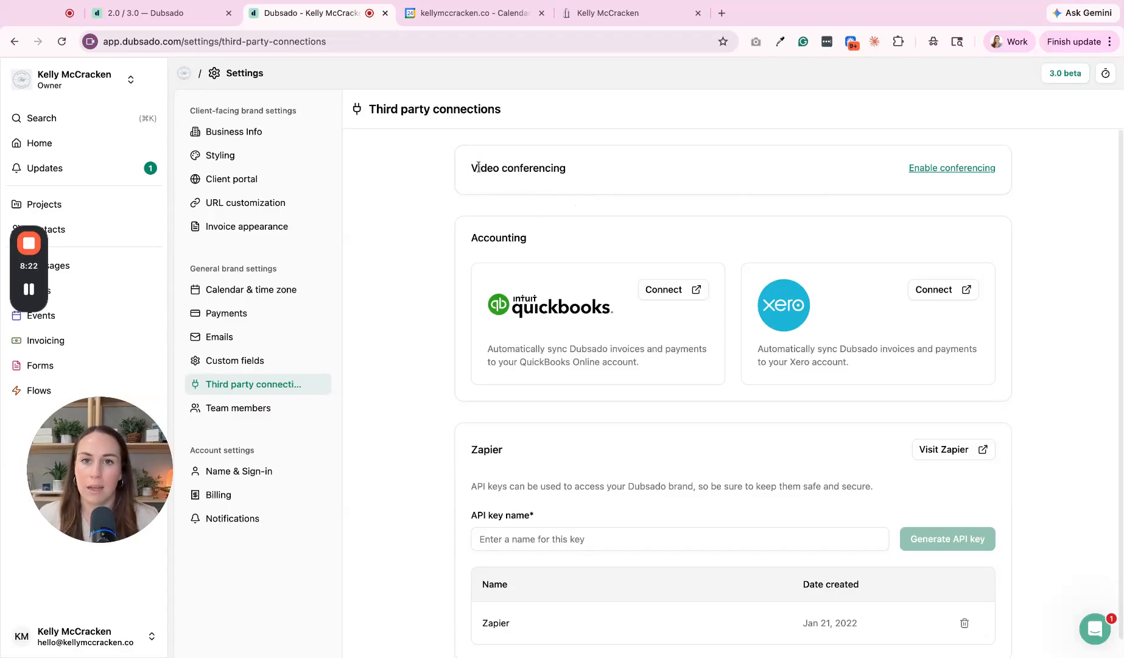
Step: Enable video conferencing using the primary Google calendar, with Google Meet as the conferencing app
left_click(987, 170)
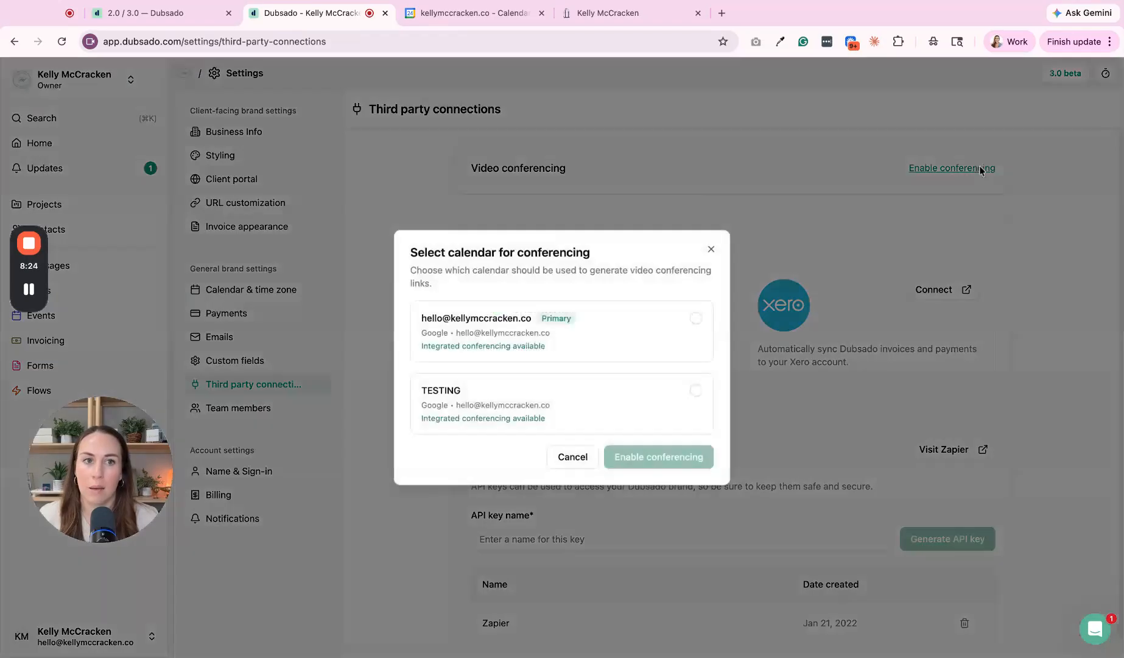
left_click(655, 344)
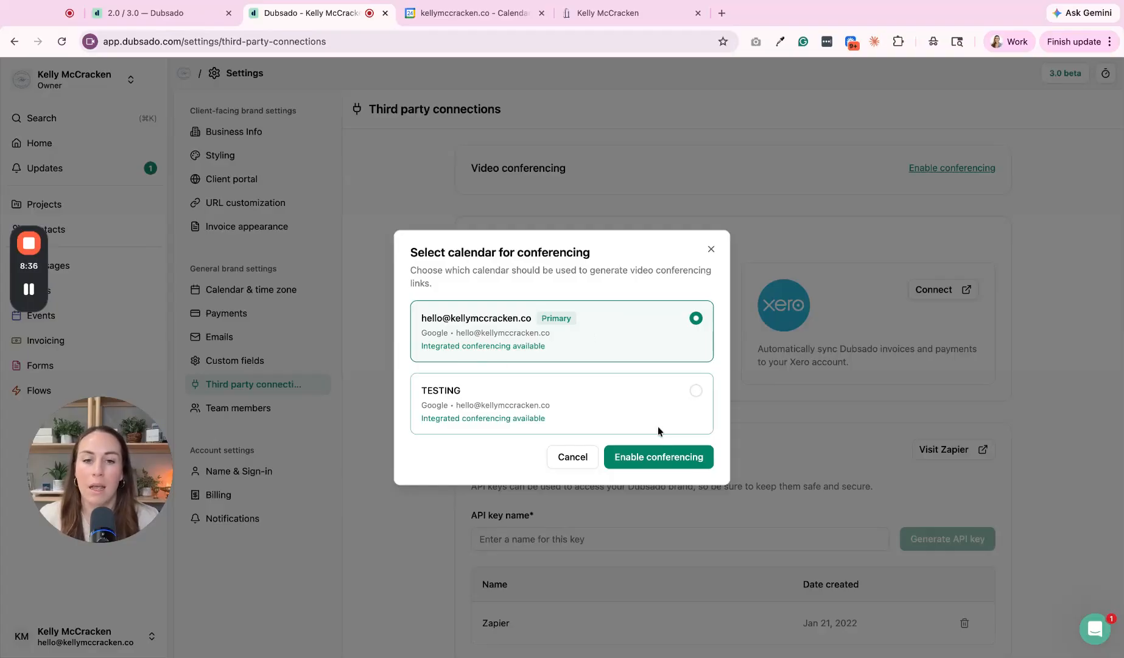
left_click(650, 464)
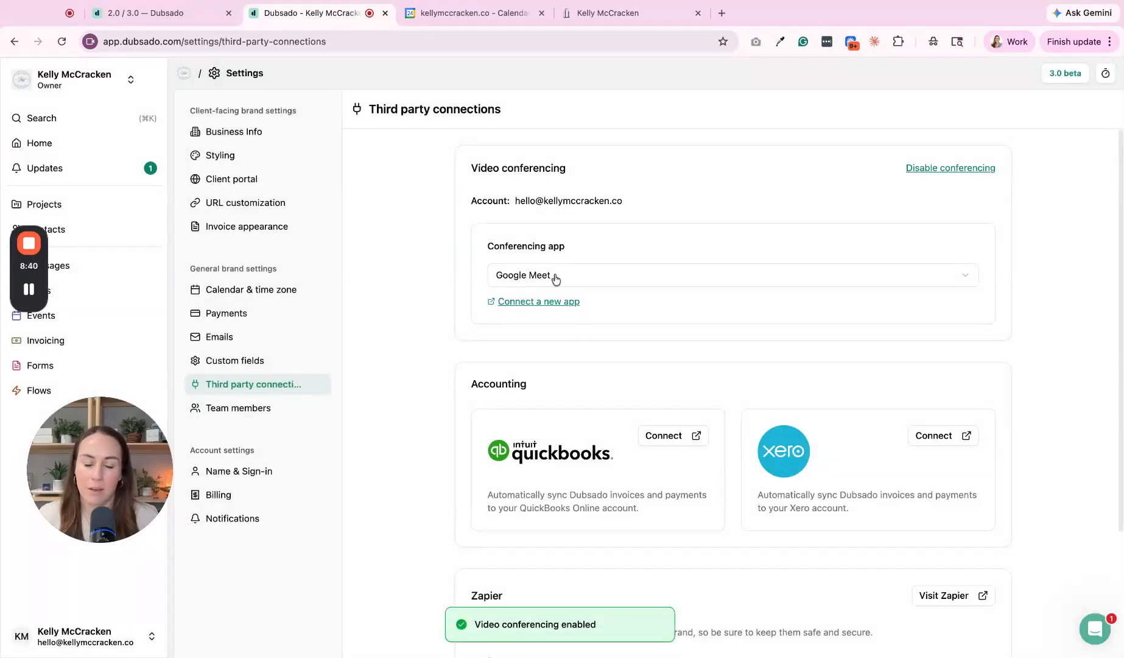
Step: Confirm the public booking page lists Google Meet as the Discovery Call location, then return to settings
left_click(595, 13)
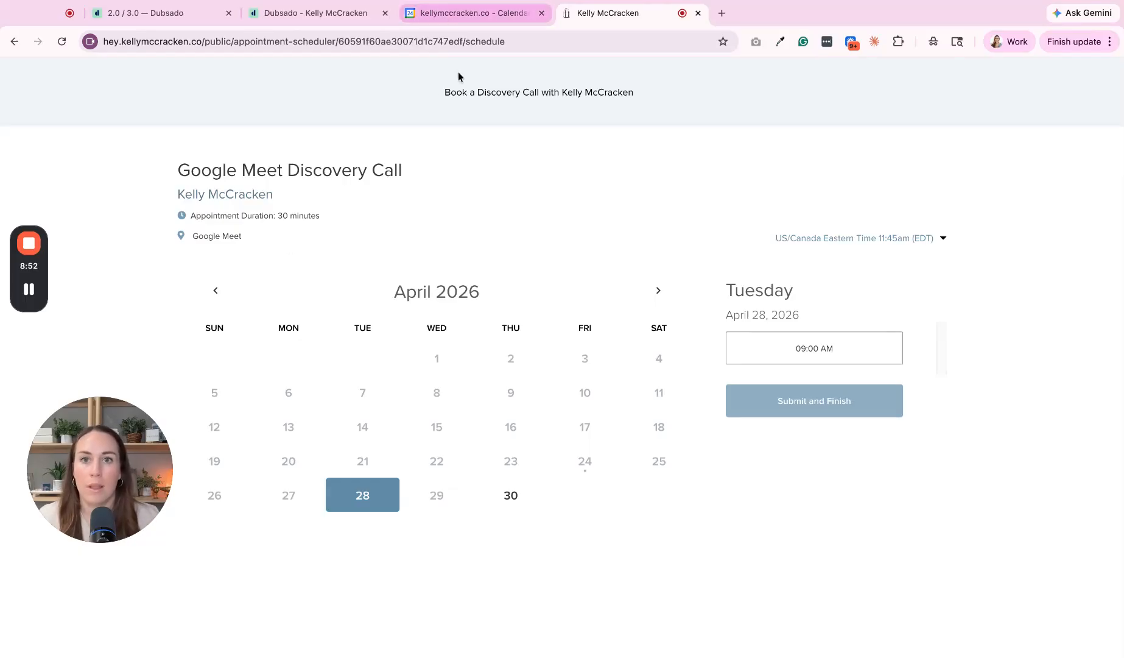
left_click(313, 12)
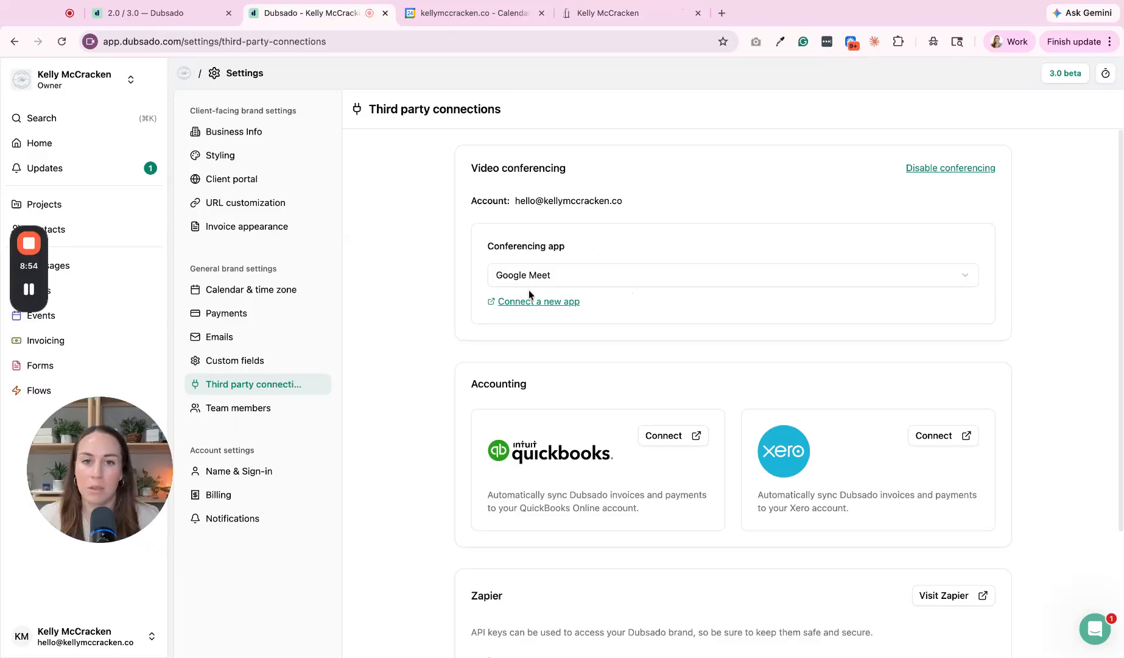
scroll(597, 303, "down", 1)
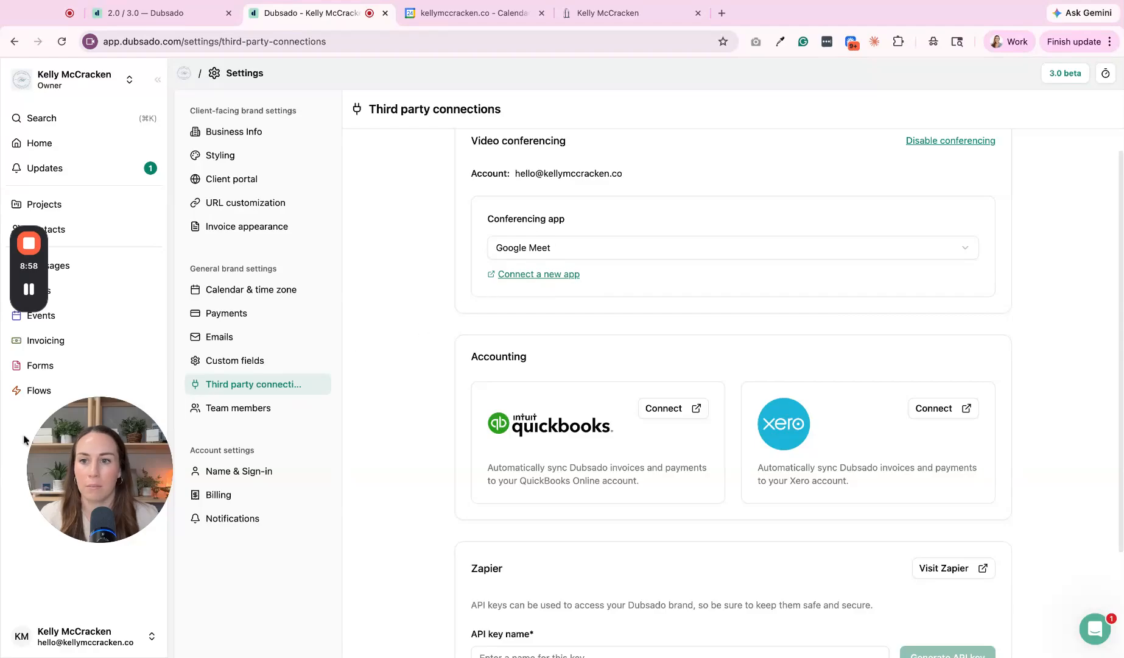
Step: Open the Google Meet Discovery Call scheduler template and compare it with the public booking page
left_click(99, 319)
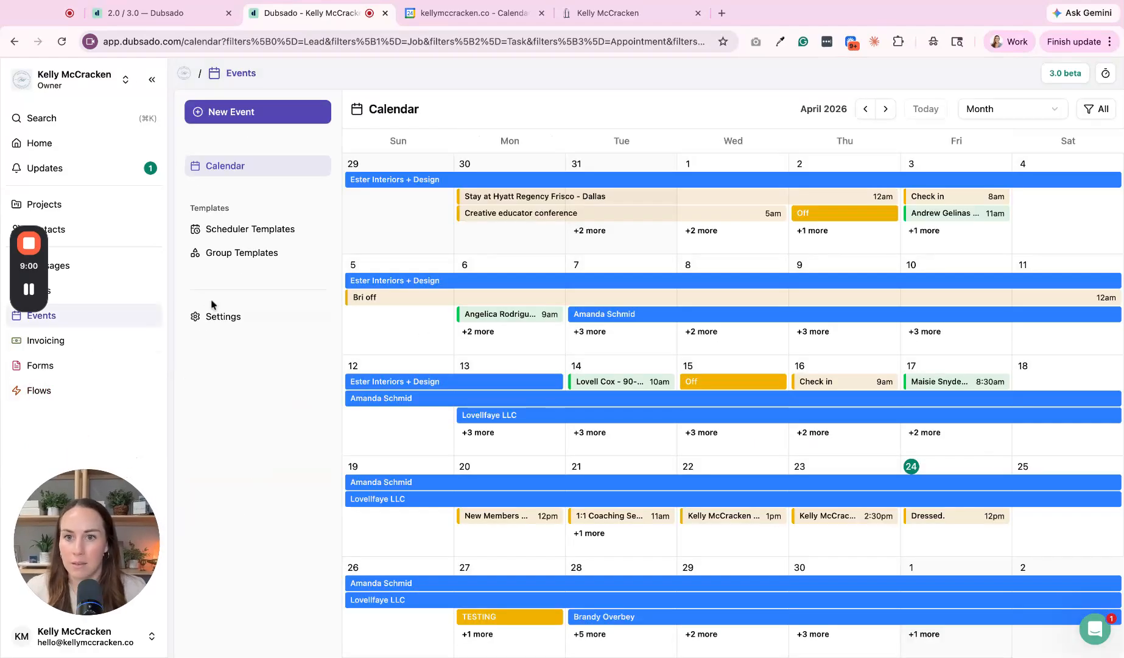
left_click(250, 229)
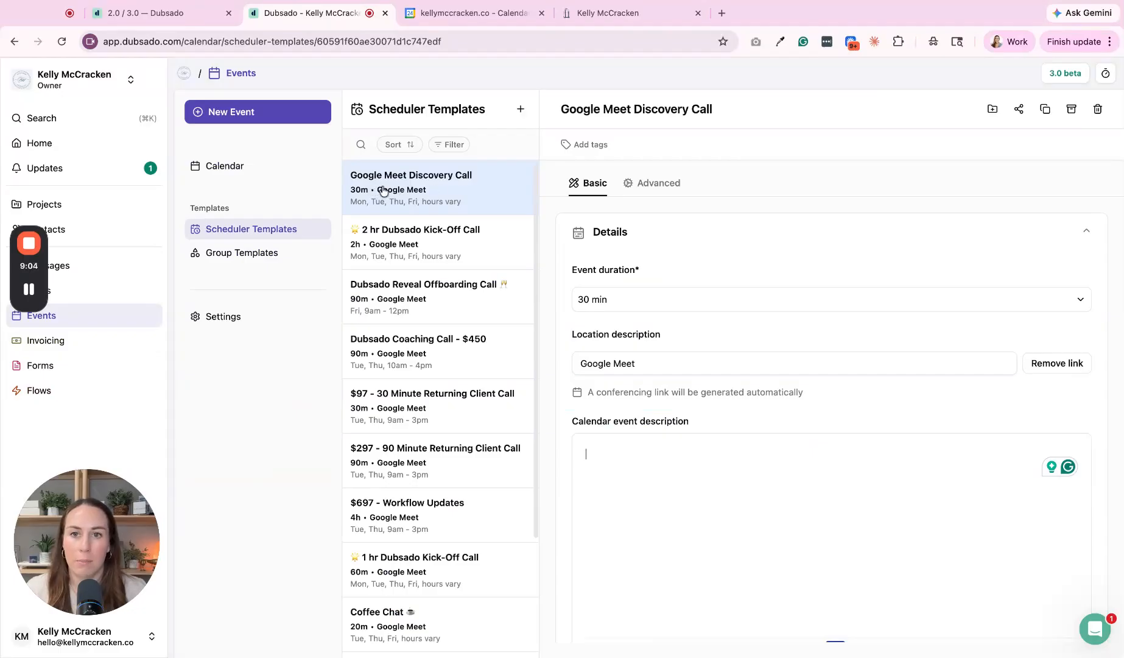
scroll(603, 270, "down", 3)
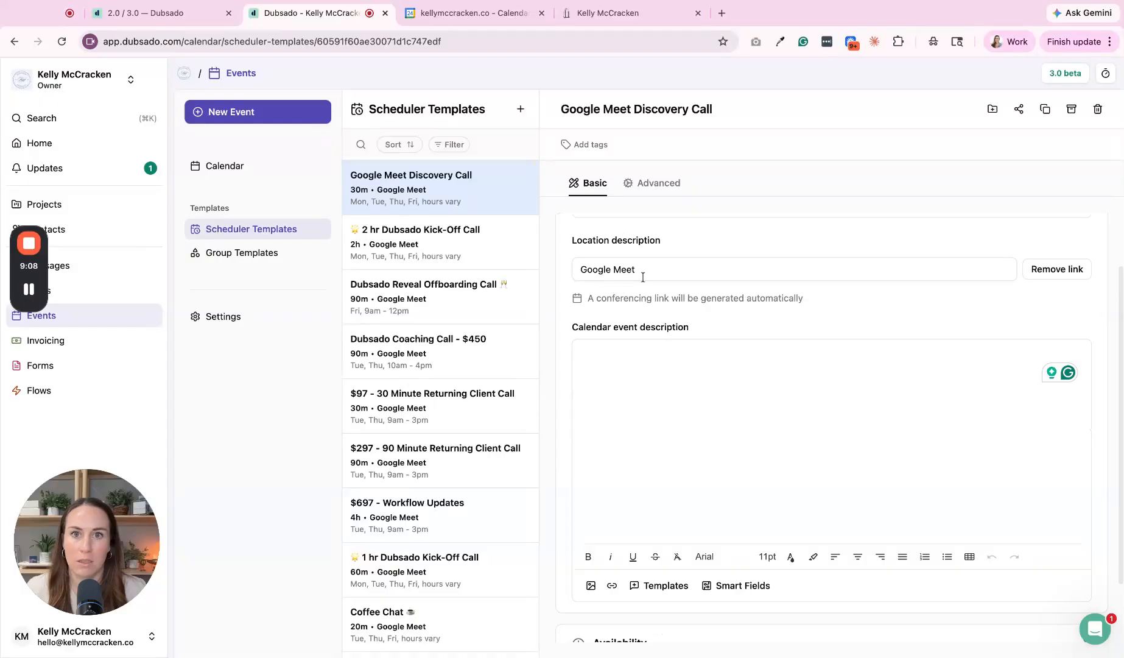
left_click(603, 13)
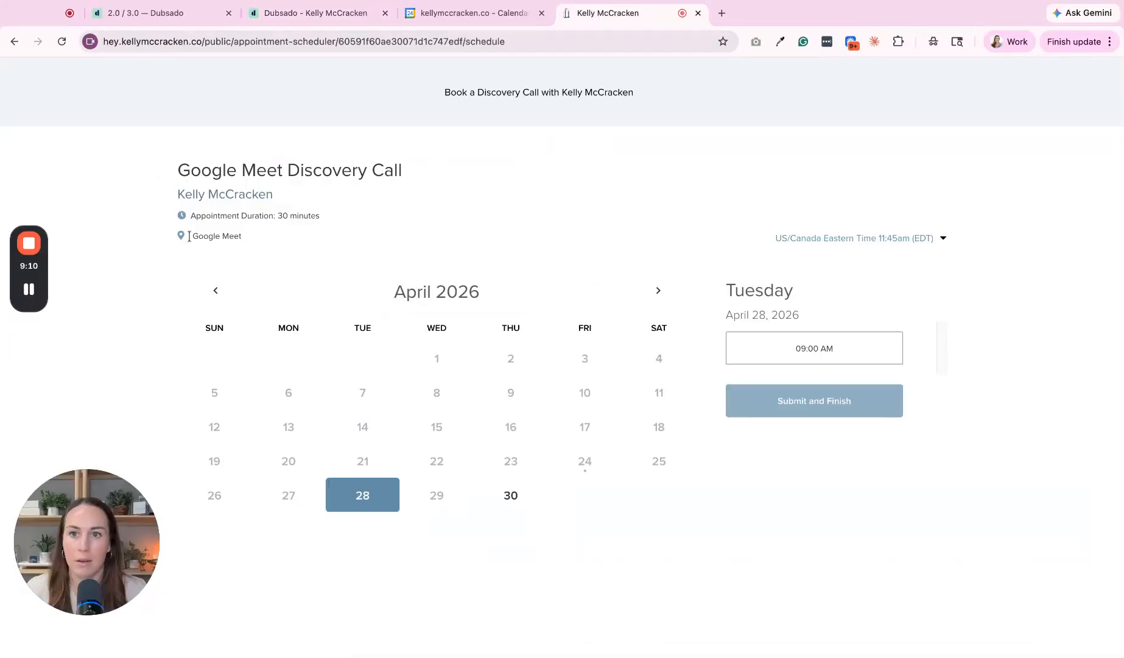
key("ctrl+shift+Tab")
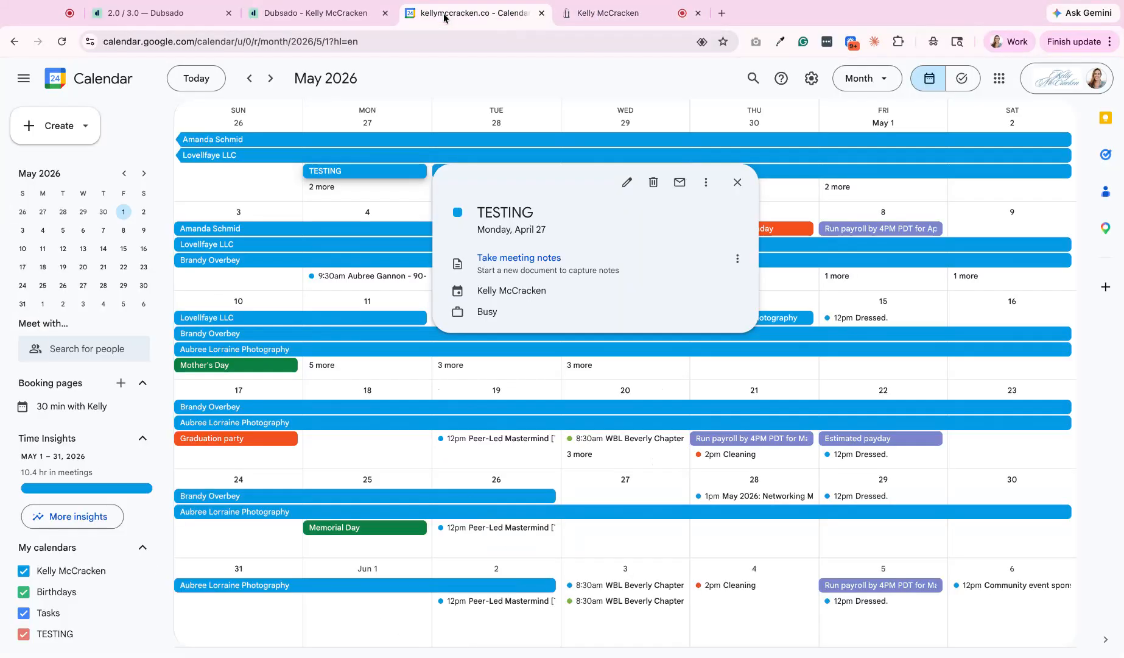
left_click(298, 15)
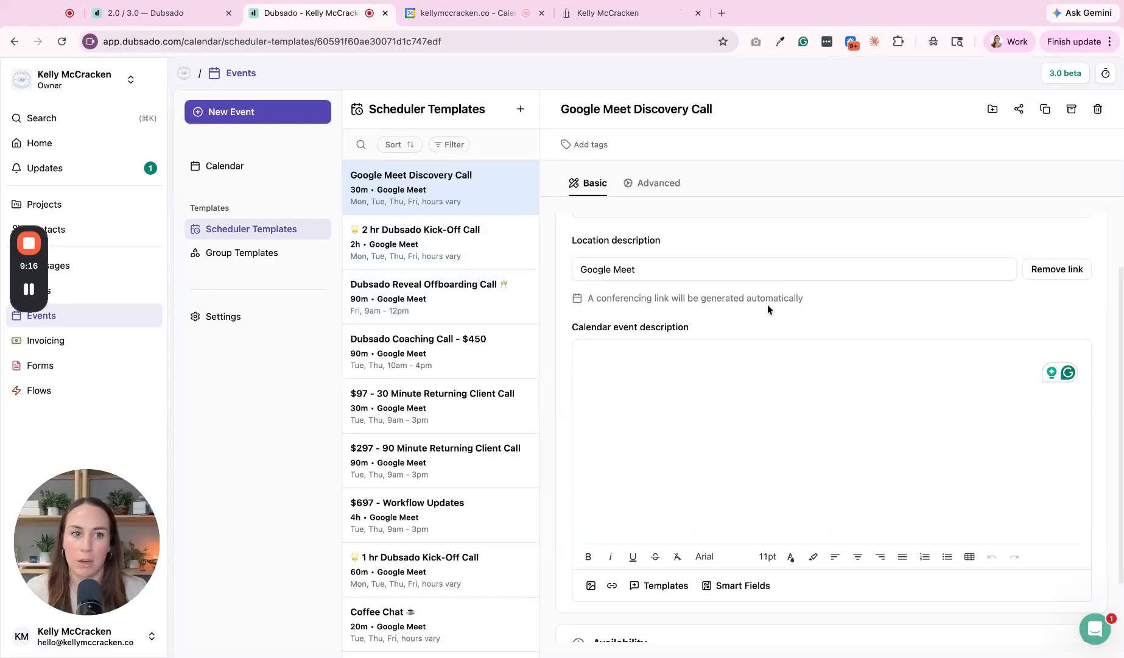
Step: Check the template's Google Meet location entry and bring up its Advanced settings
scroll(834, 311, "up", 3)
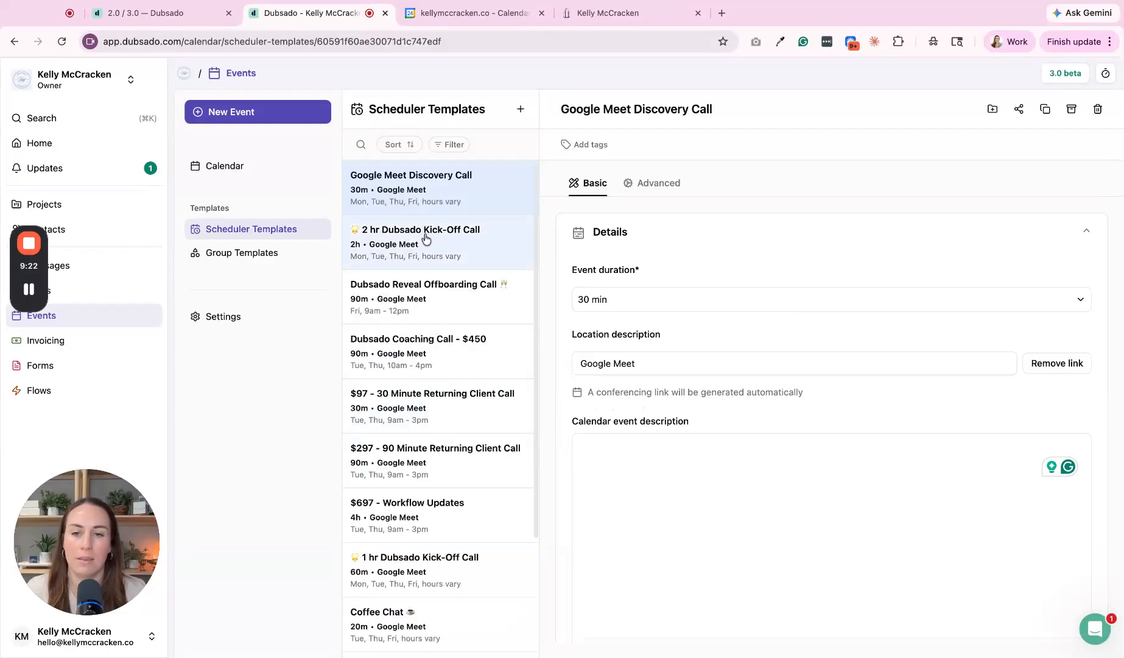
left_click(703, 364)
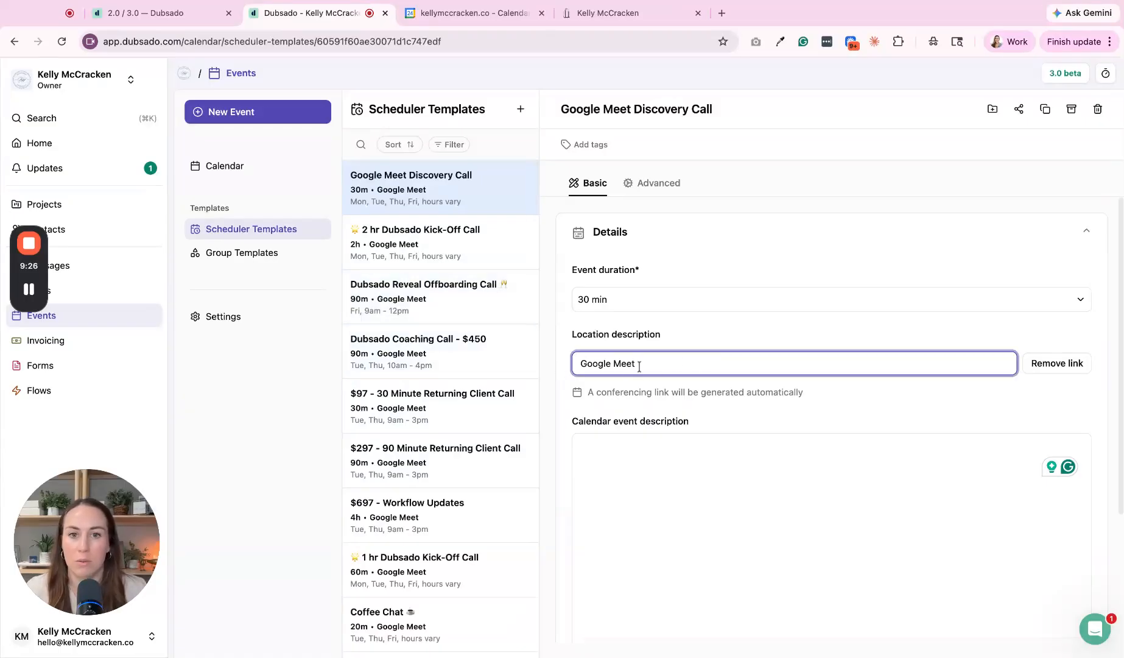
scroll(726, 386, "down", 5)
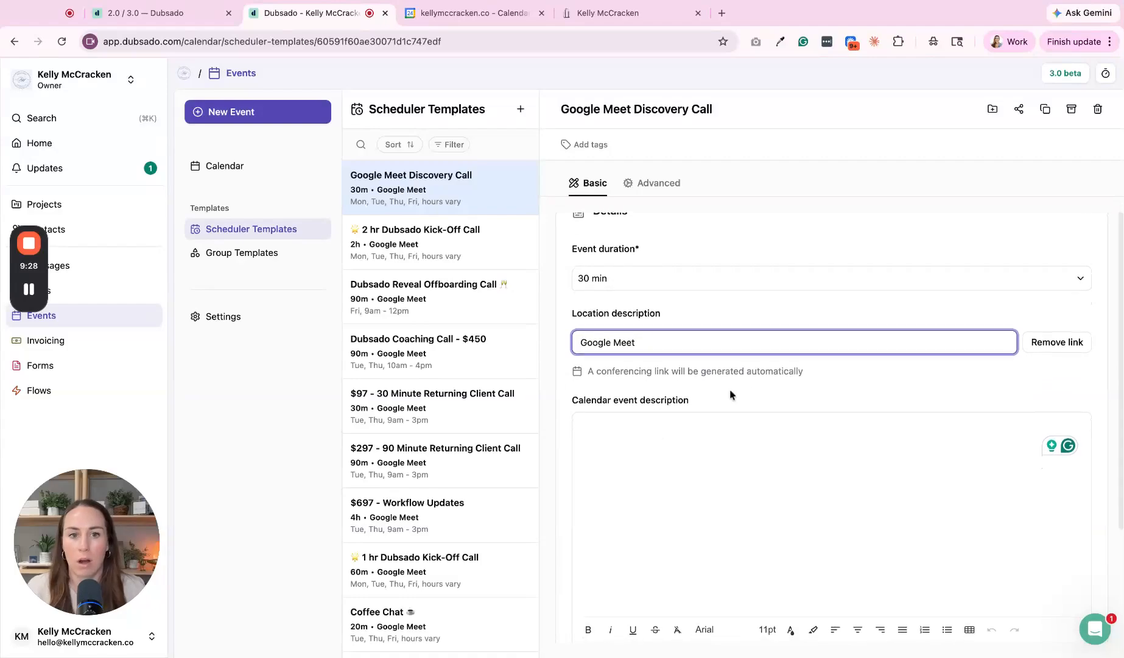
left_click(652, 182)
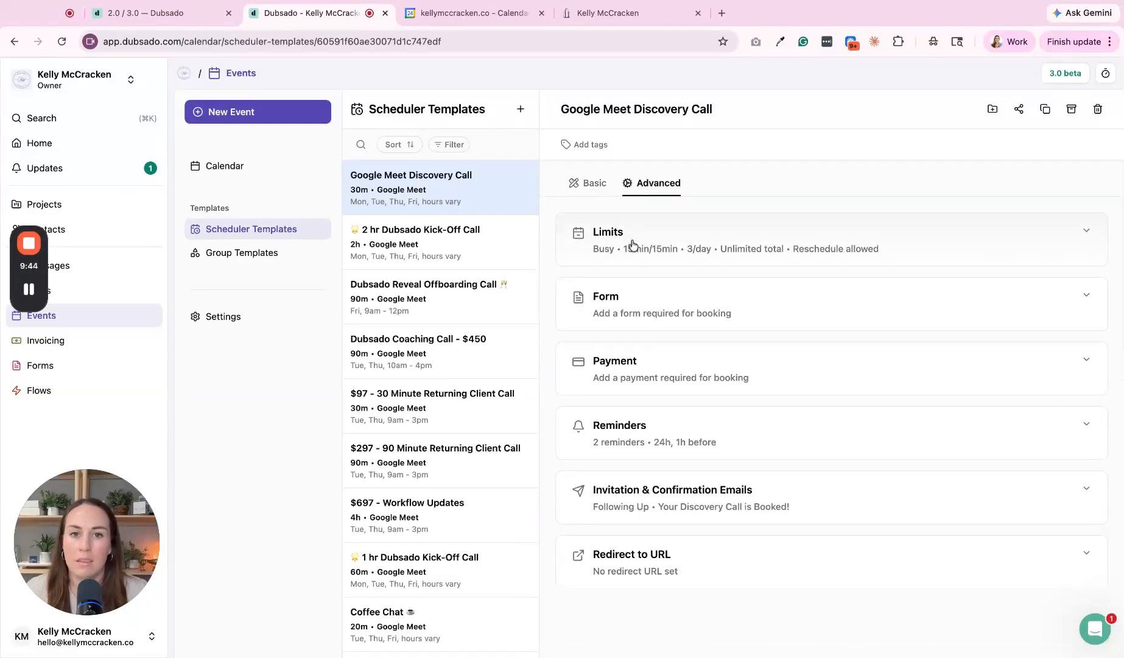
Step: Expand the Limits section to show Busy status, 15-minute buffers and 3 bookings per day
left_click(611, 241)
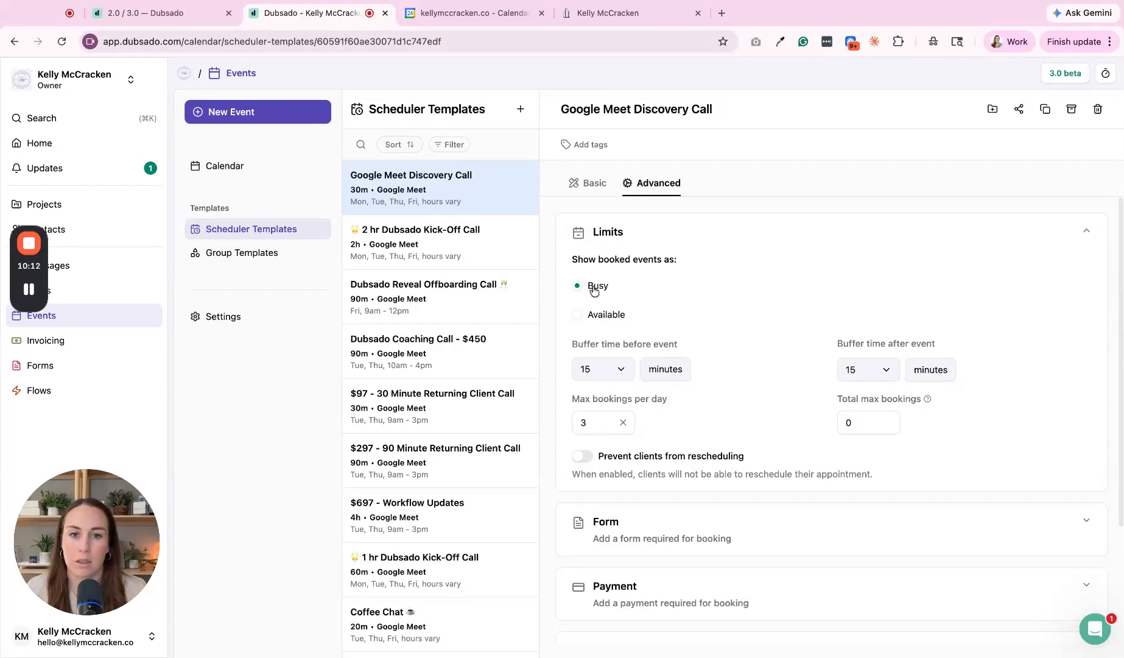
Step: Return to Basic settings and expand Booking Page and the Monday–Friday weekly Availability sections
left_click(592, 185)
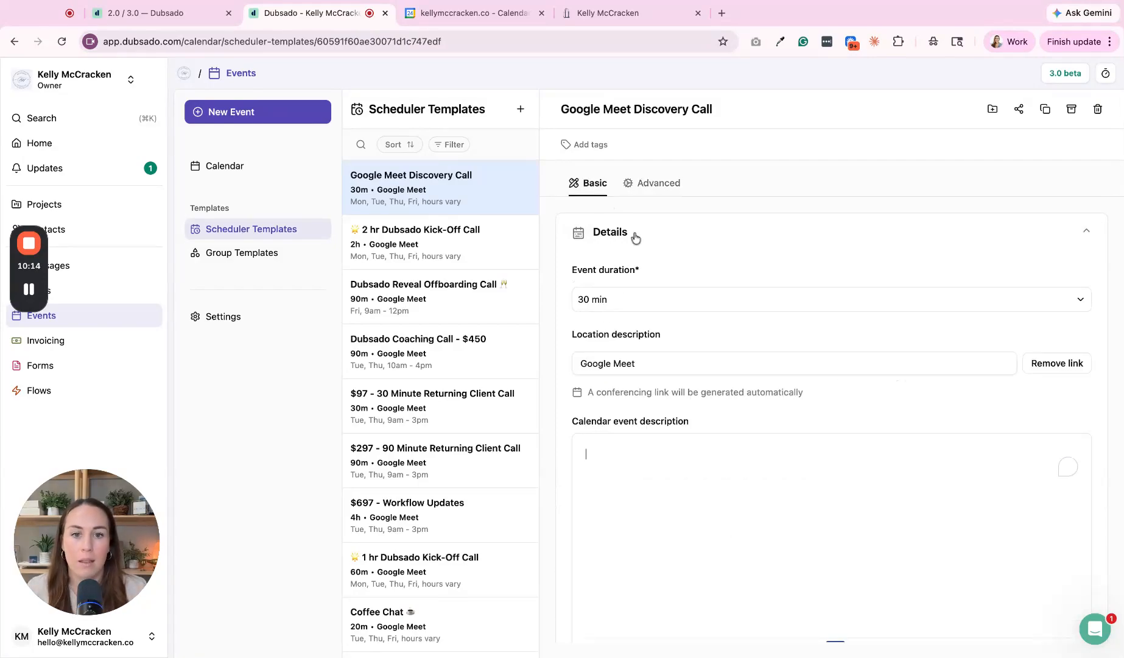
scroll(752, 411, "down", 3)
left_click(655, 626)
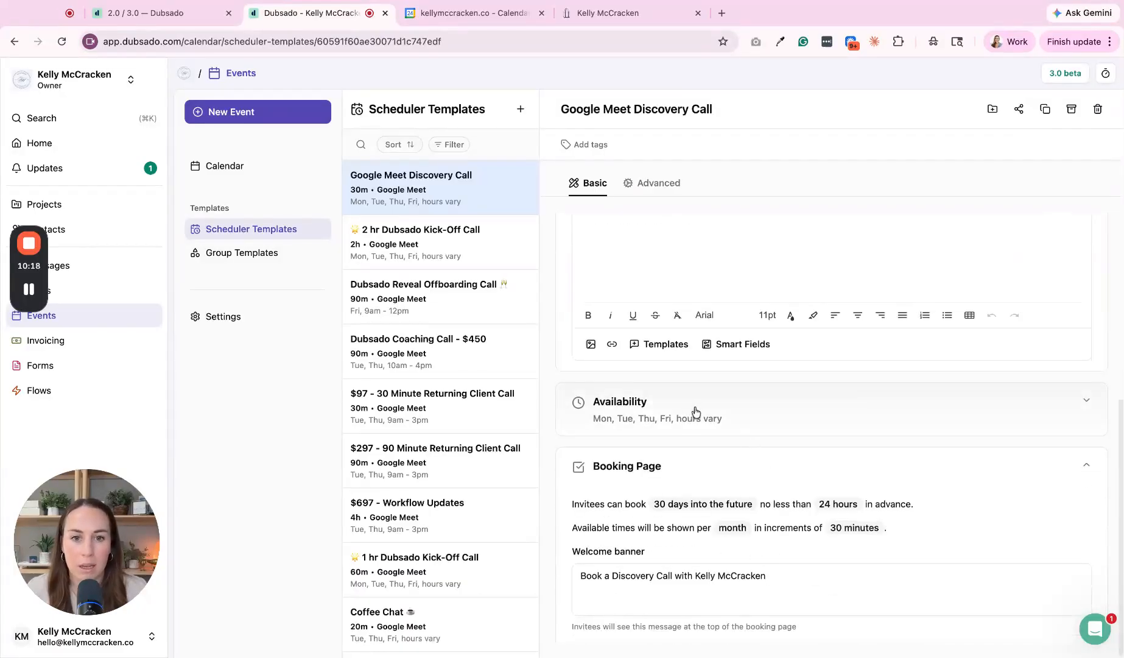
left_click(649, 409)
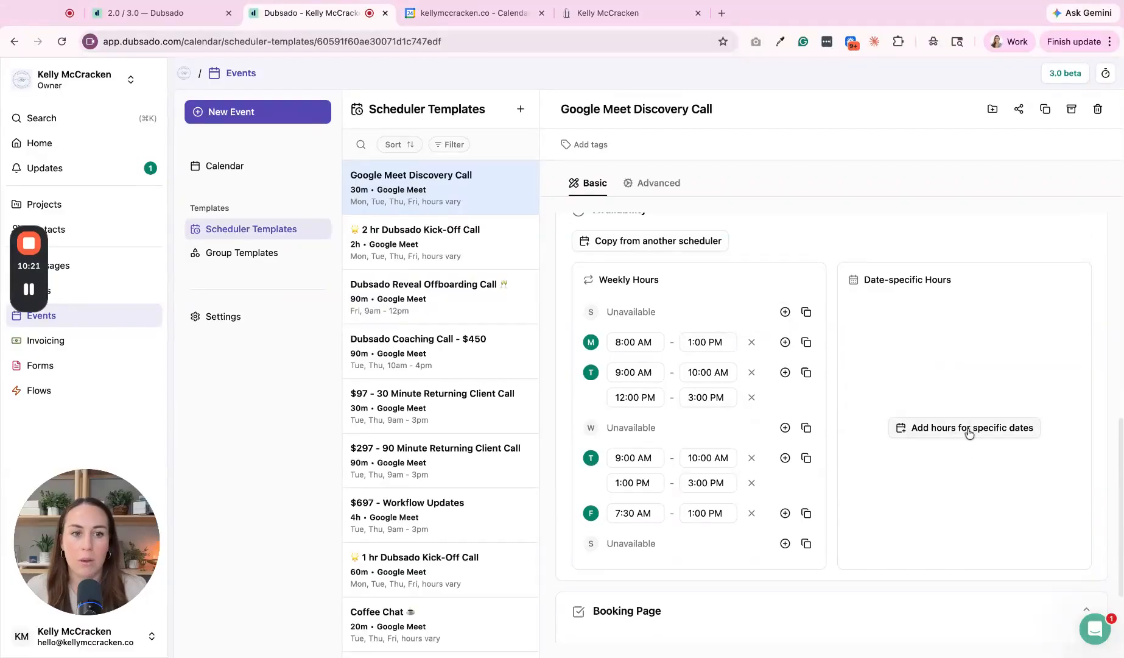